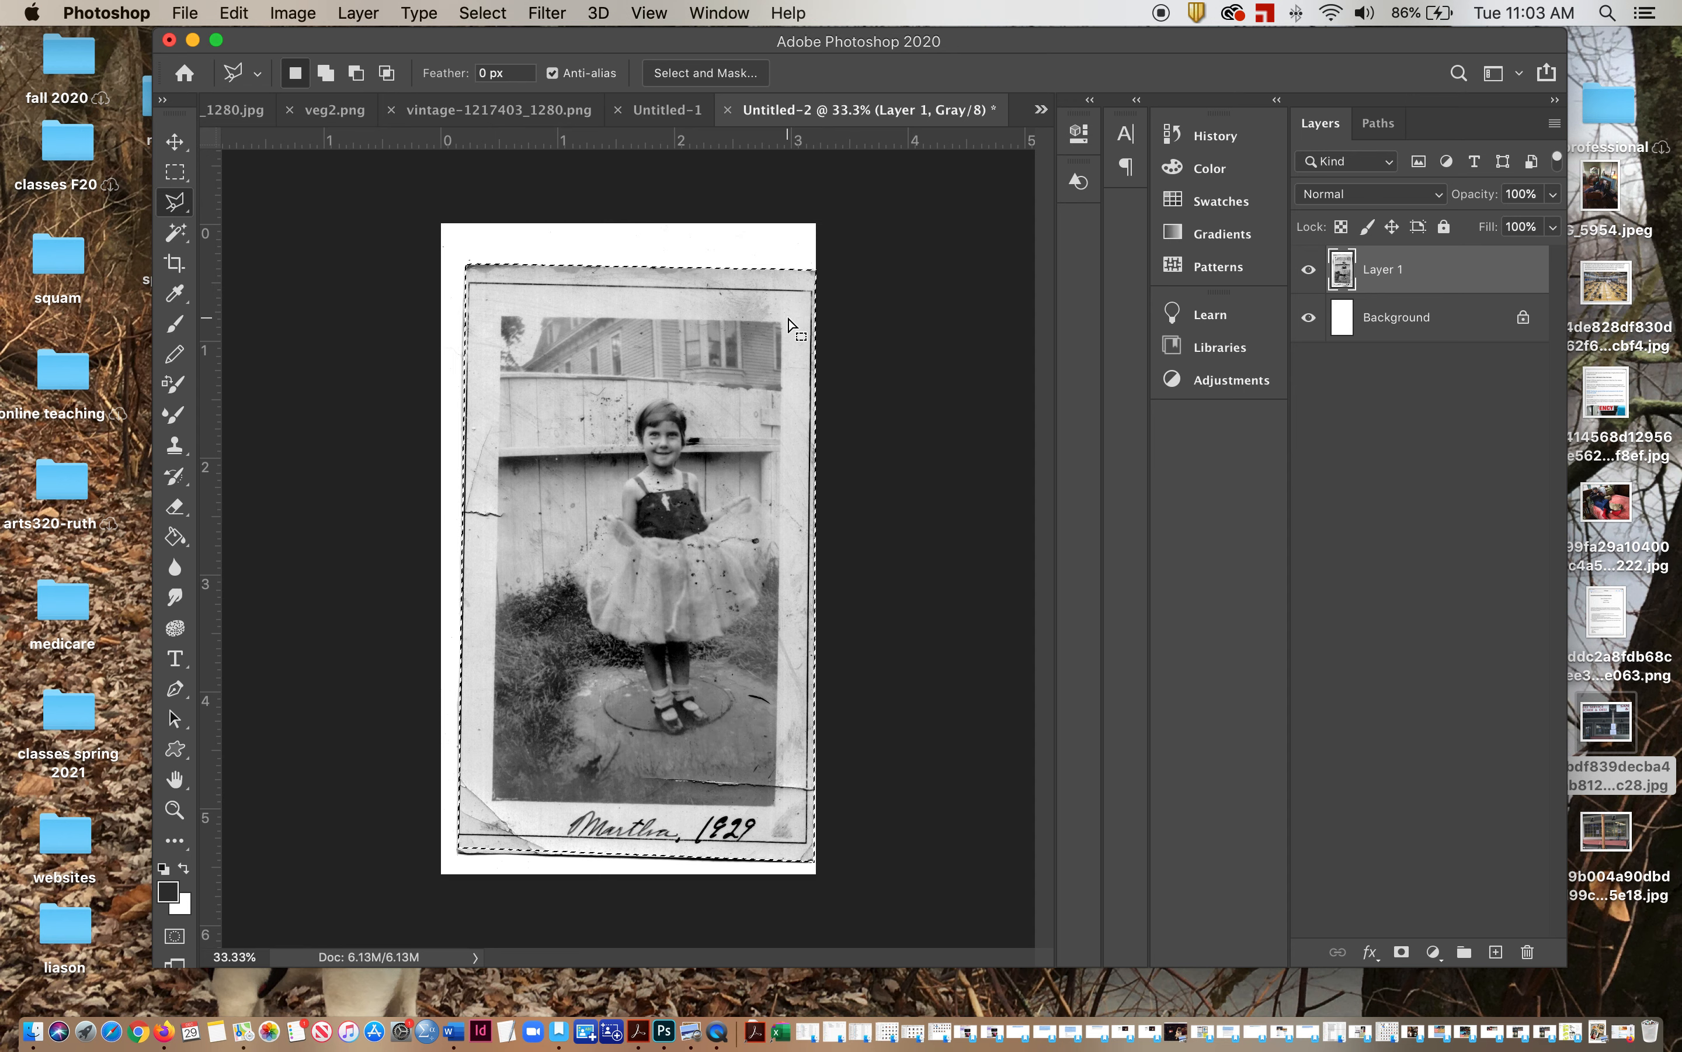
Copy the selected vintage portrait photo from Untitled-2 and paste it into the Untitled-1 document.
{"action": "key", "text": "super+c"}
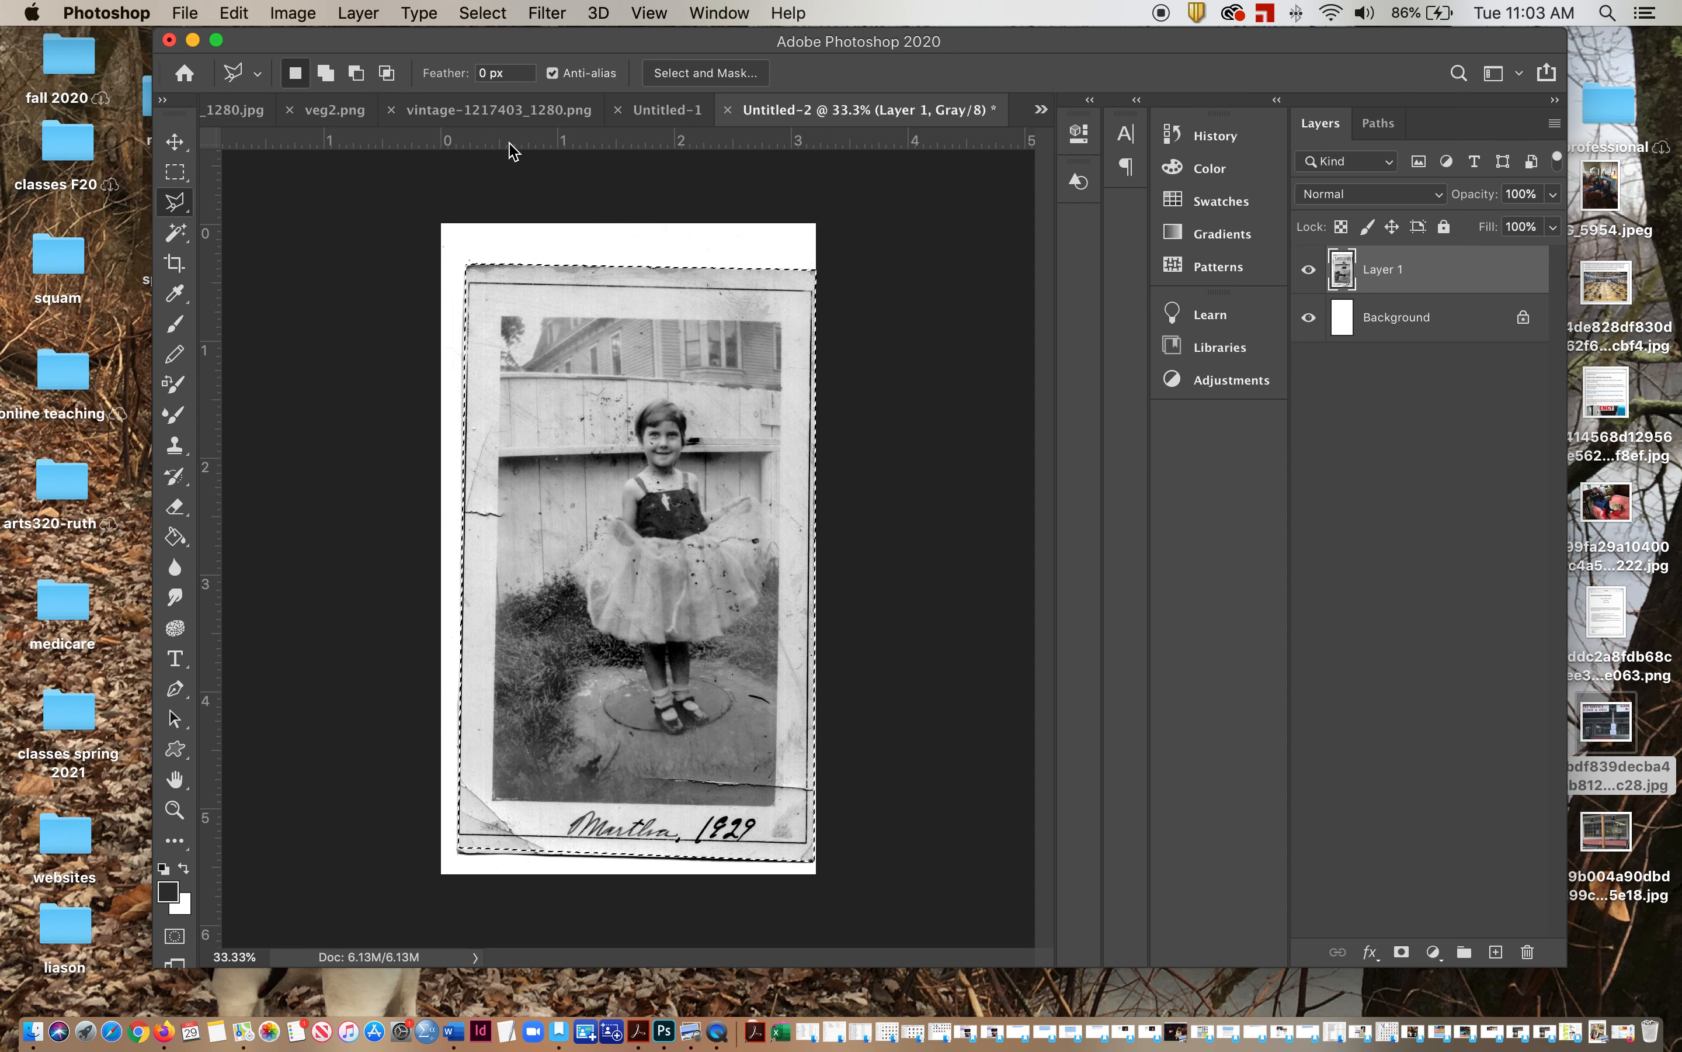
{"action": "left_click", "coordinate": [643, 111]}
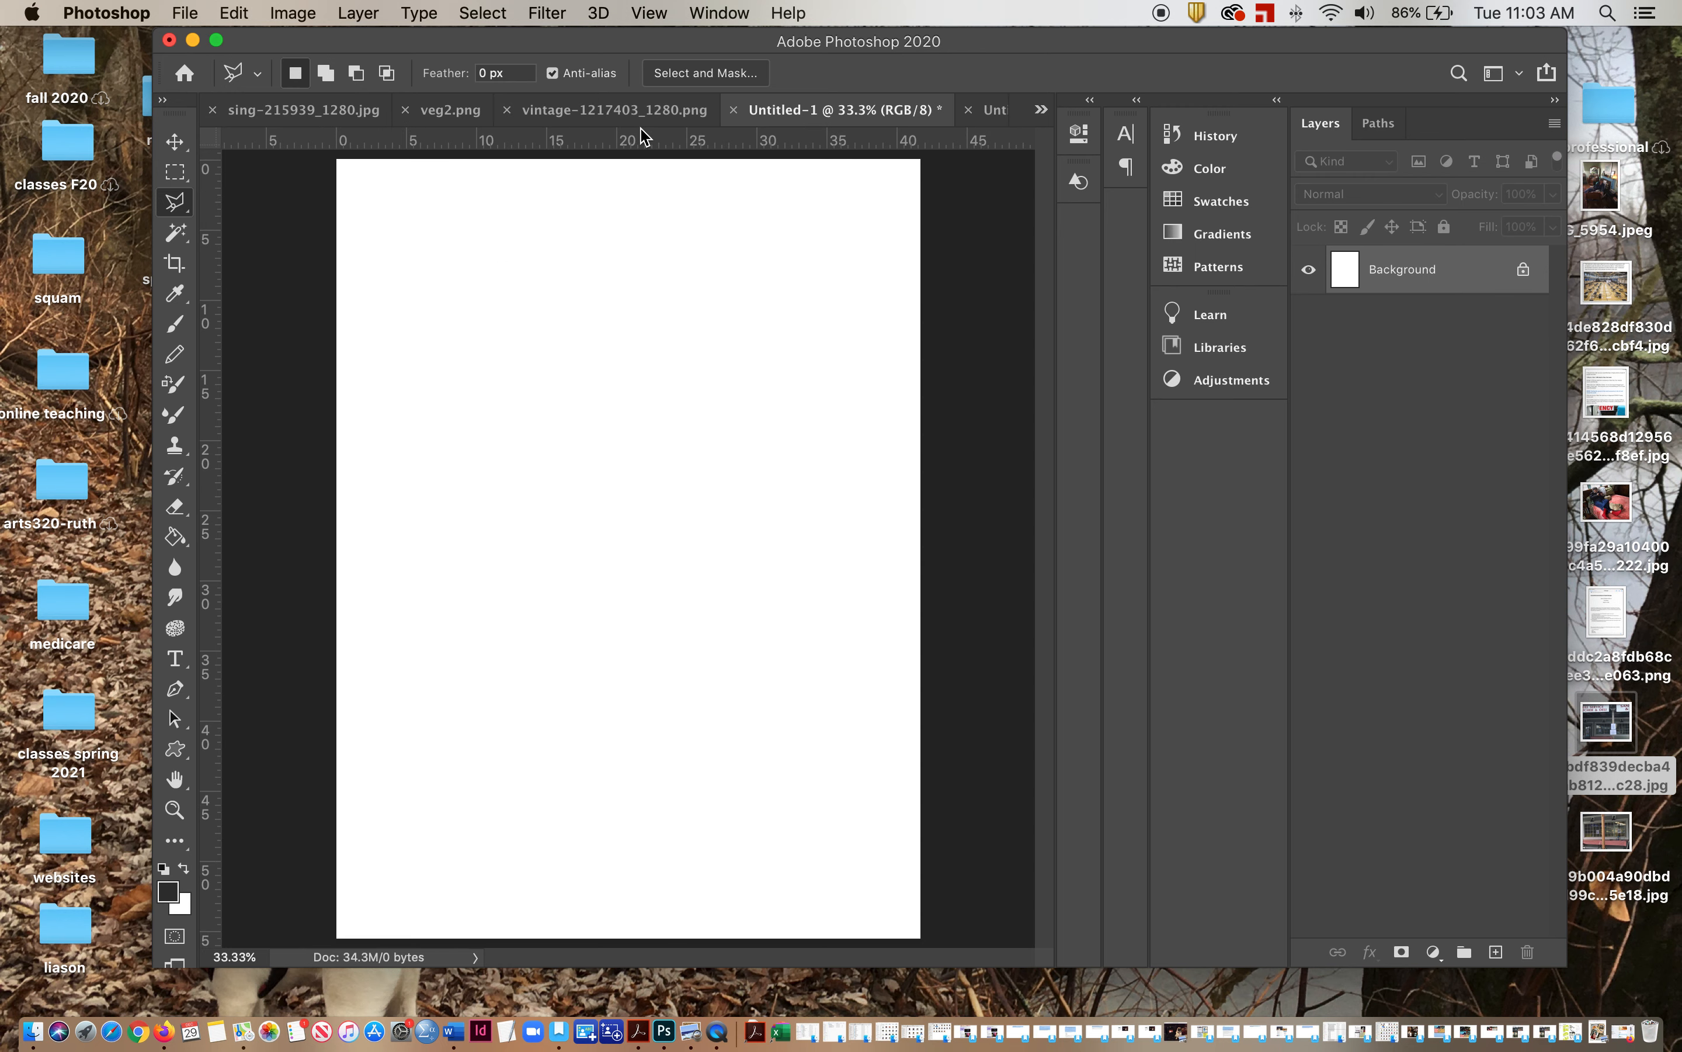
{"action": "key", "text": "super+v"}
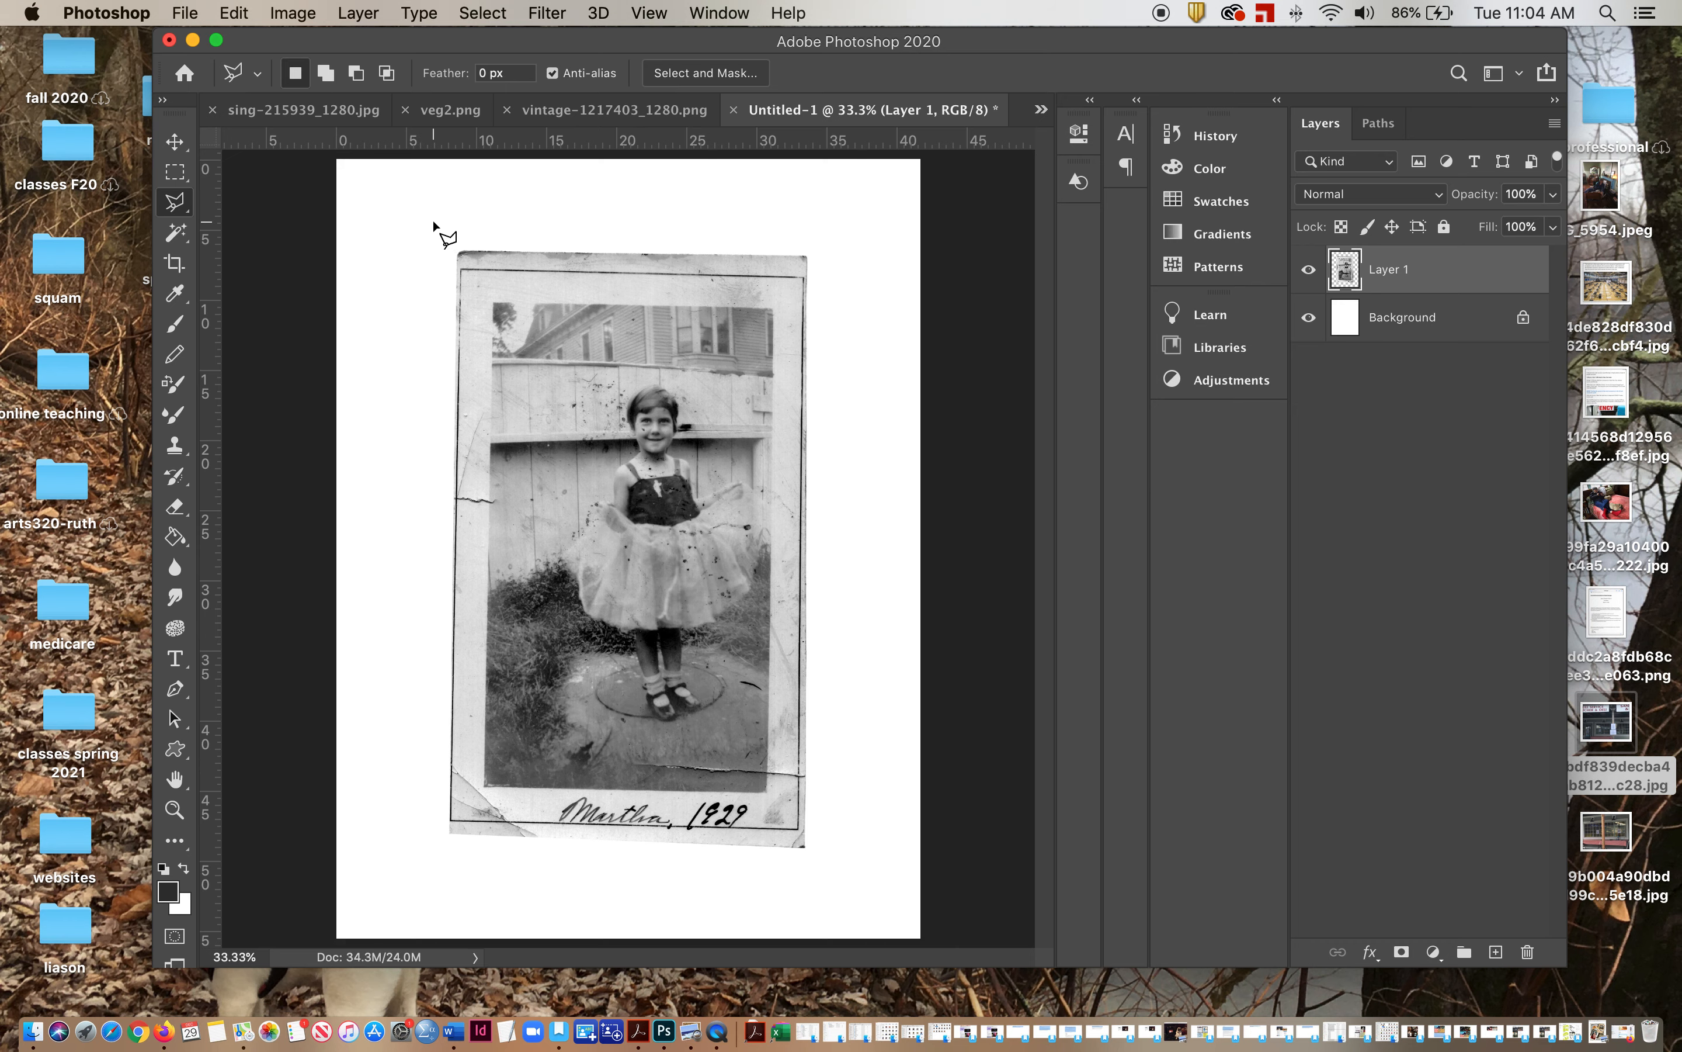
Examine the Polaroid image sing-215939_1280.jpg and the finished collage veg2.png enlarged to fit the window.
{"action": "left_click", "coordinate": [337, 114]}
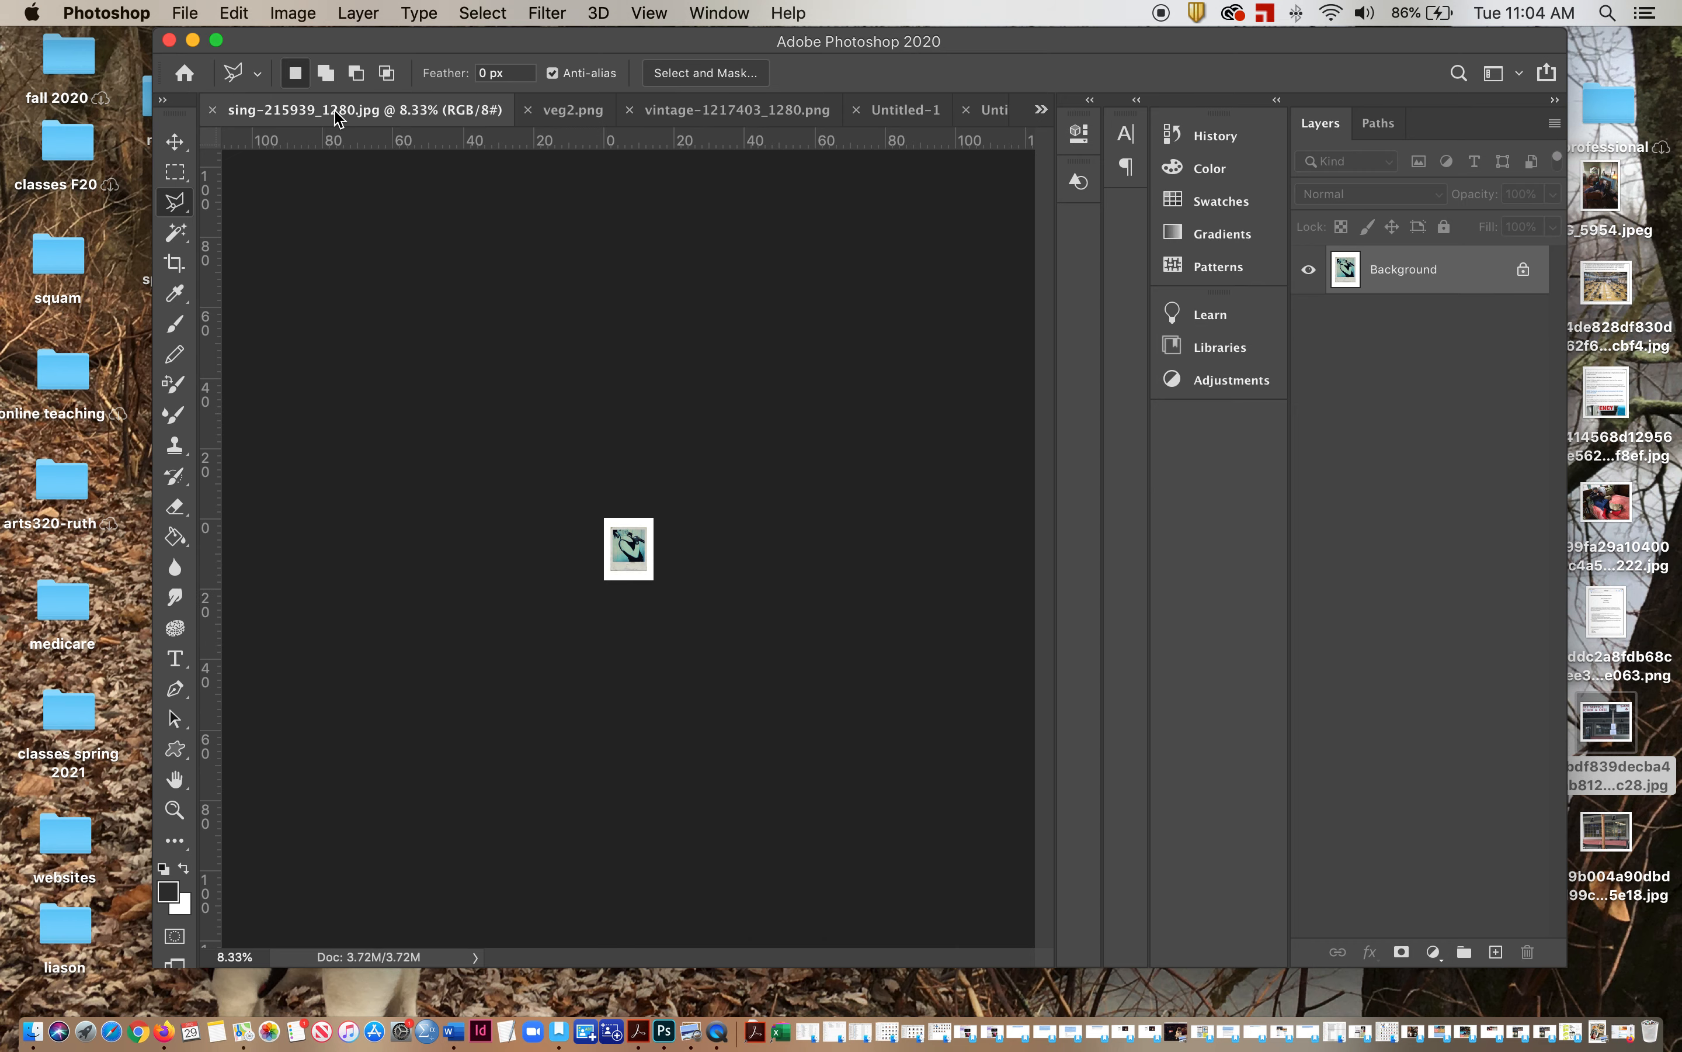
{"action": "key", "text": "super+minus"}
{"action": "key", "text": "super+0"}
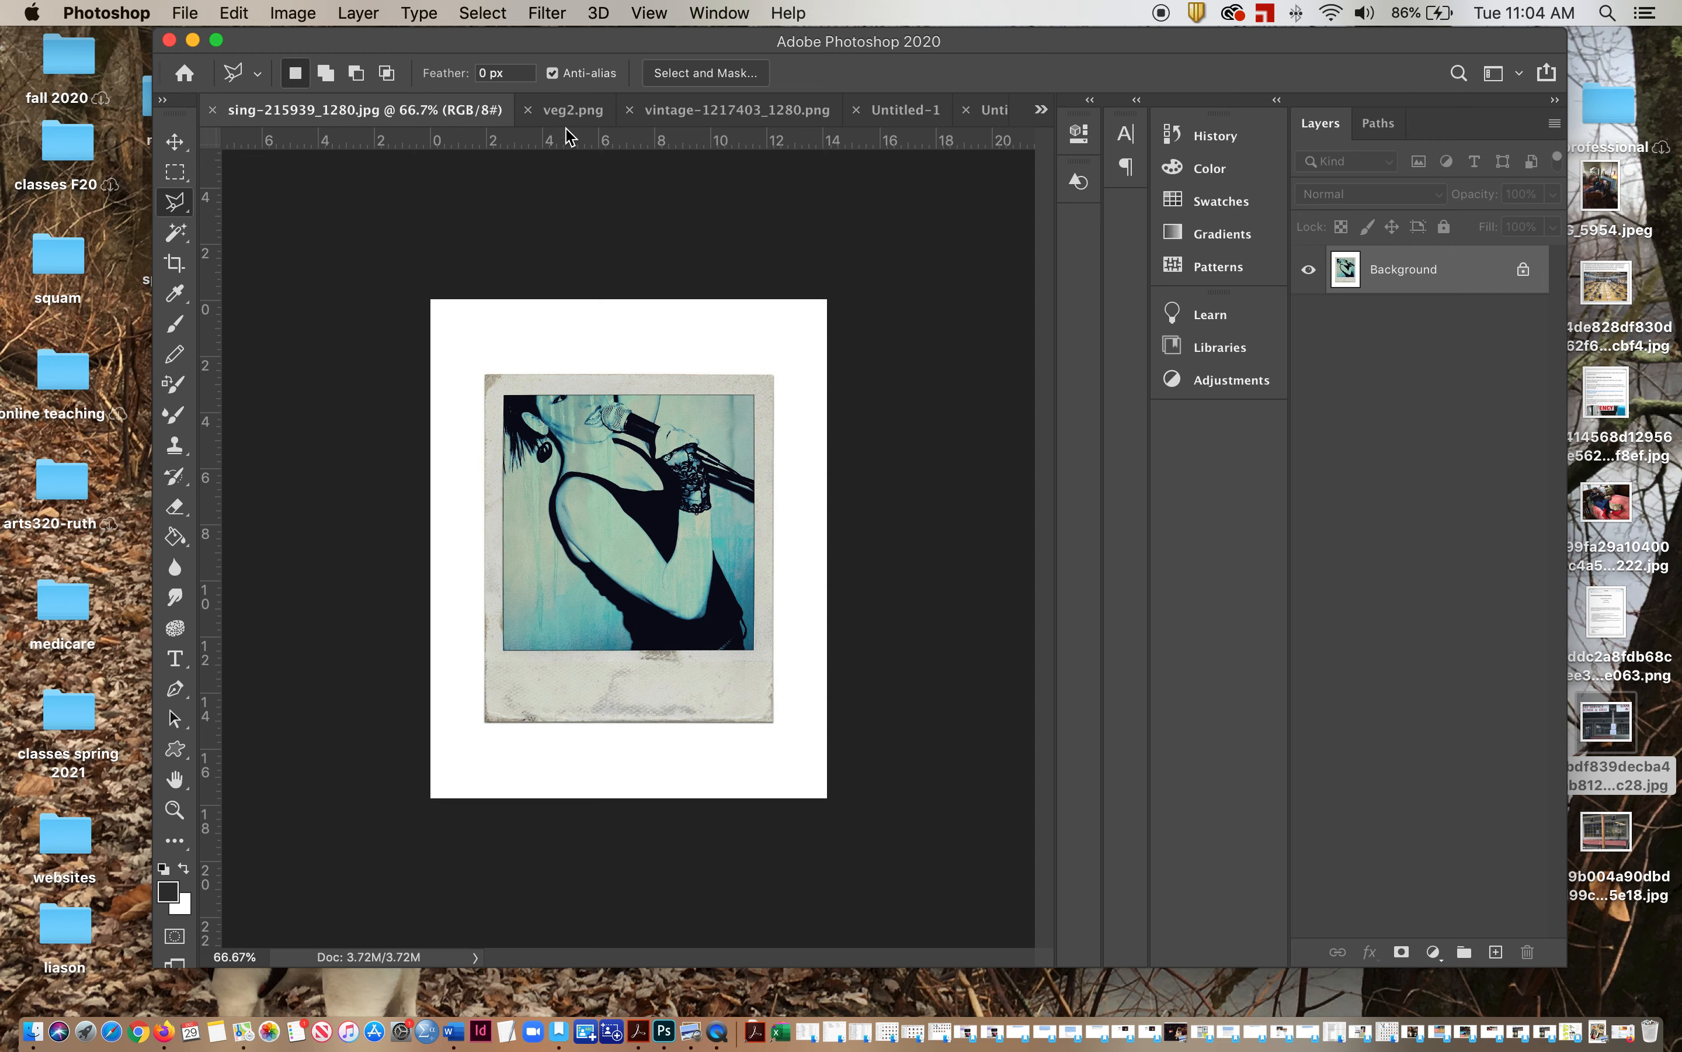
{"action": "left_click", "coordinate": [573, 109]}
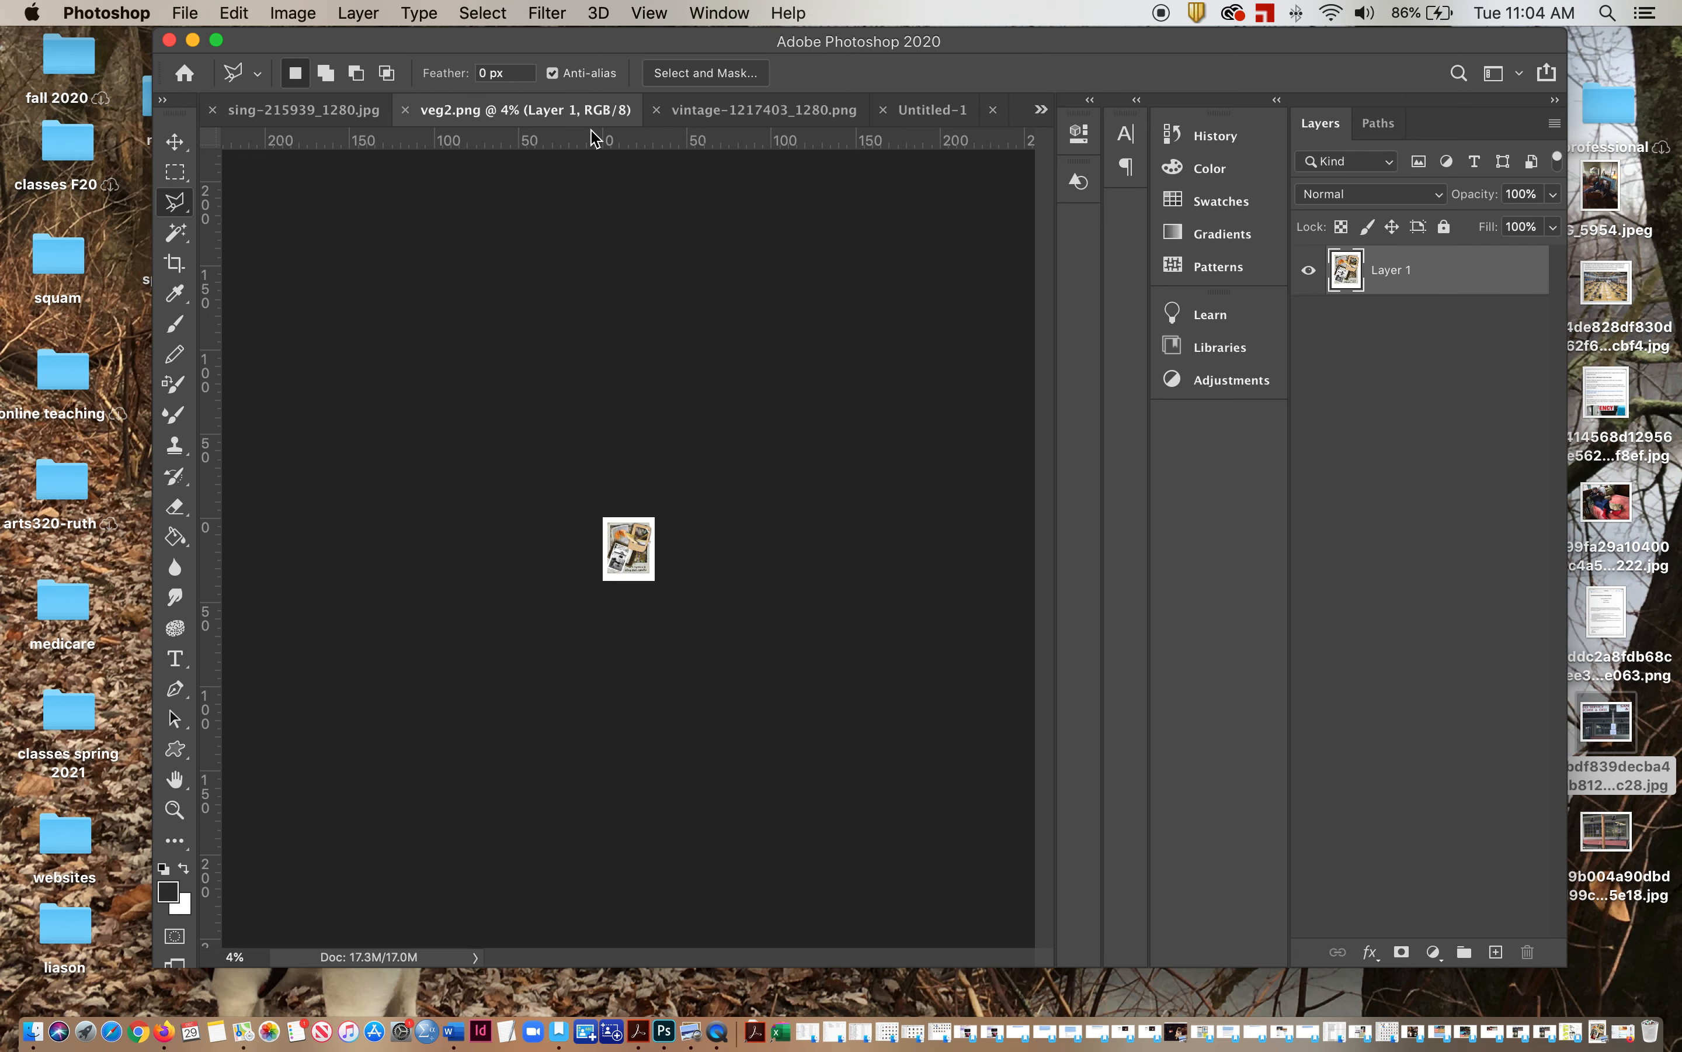
{"action": "key", "text": "super+0"}
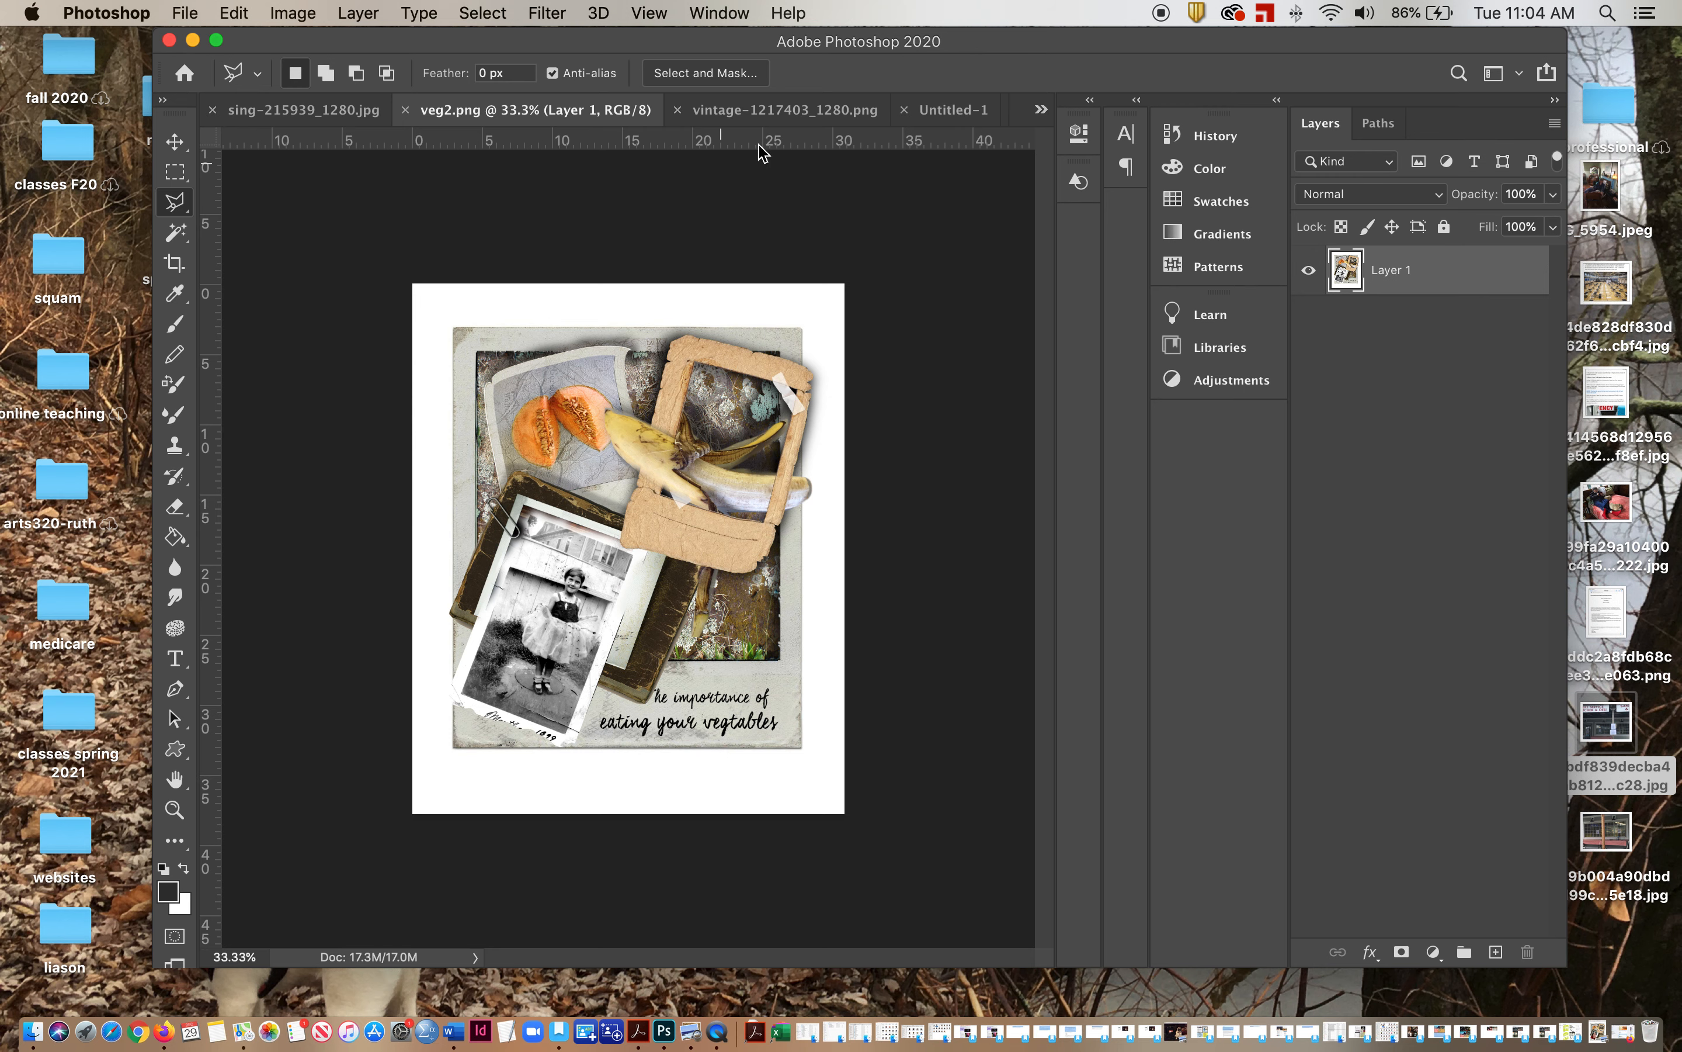
In vintage-1217403_1280.png, sample the brown background beside the paper frame with the Magic Wand.
{"action": "left_click", "coordinate": [799, 111]}
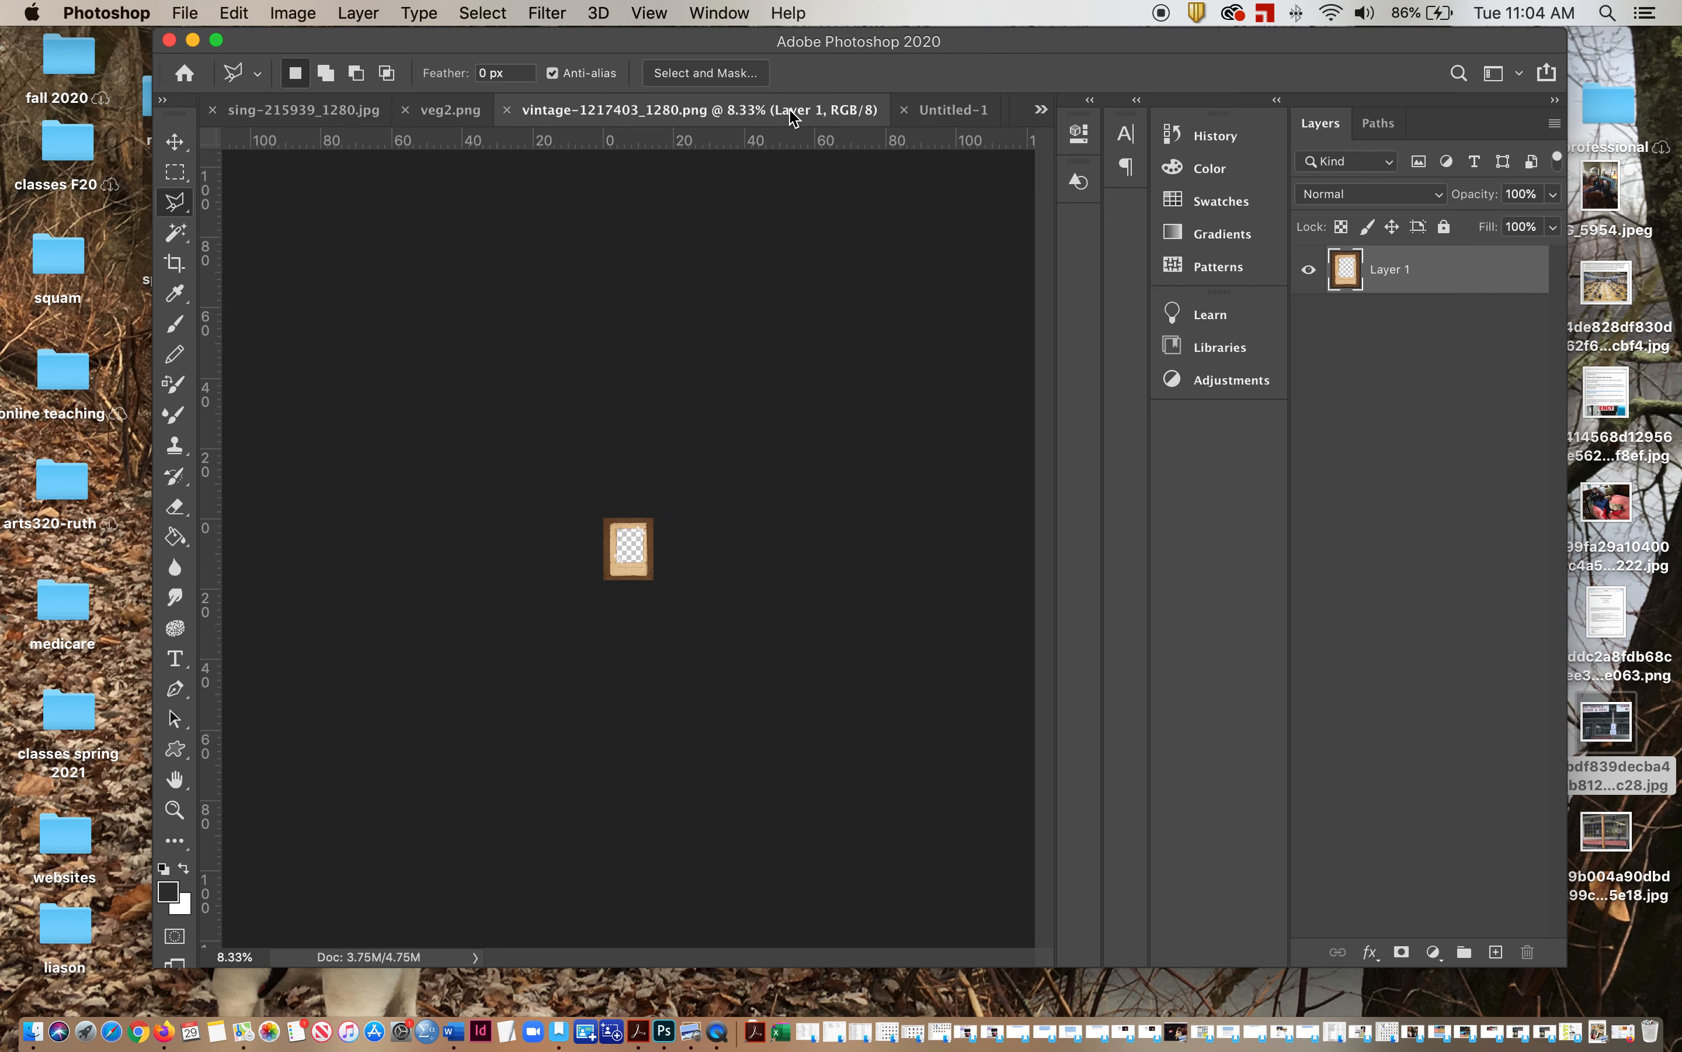
{"action": "key", "text": "super+minus"}
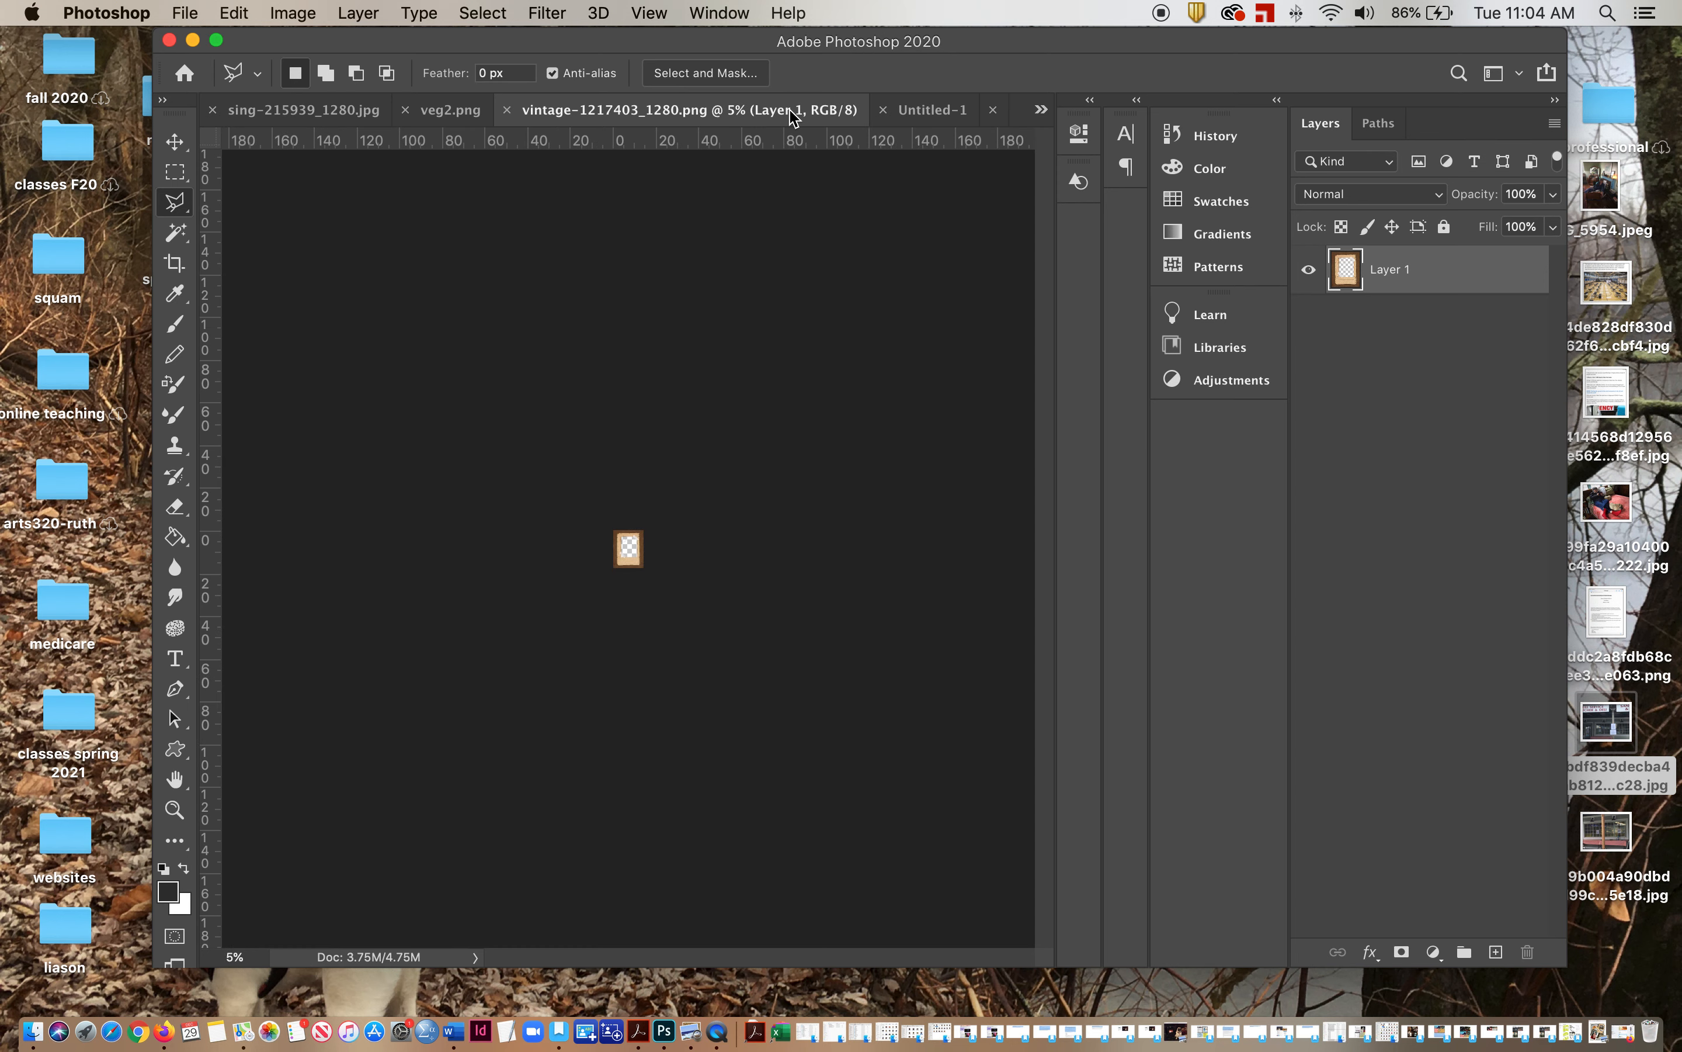
{"action": "key", "text": "super+plus"}
{"action": "key", "text": "super+plus"}
{"action": "key", "text": "super+plus"}
{"action": "key", "text": "super+plus"}
{"action": "key", "text": "super+plus"}
{"action": "key", "text": "super+plus"}
{"action": "key", "text": "super+plus"}
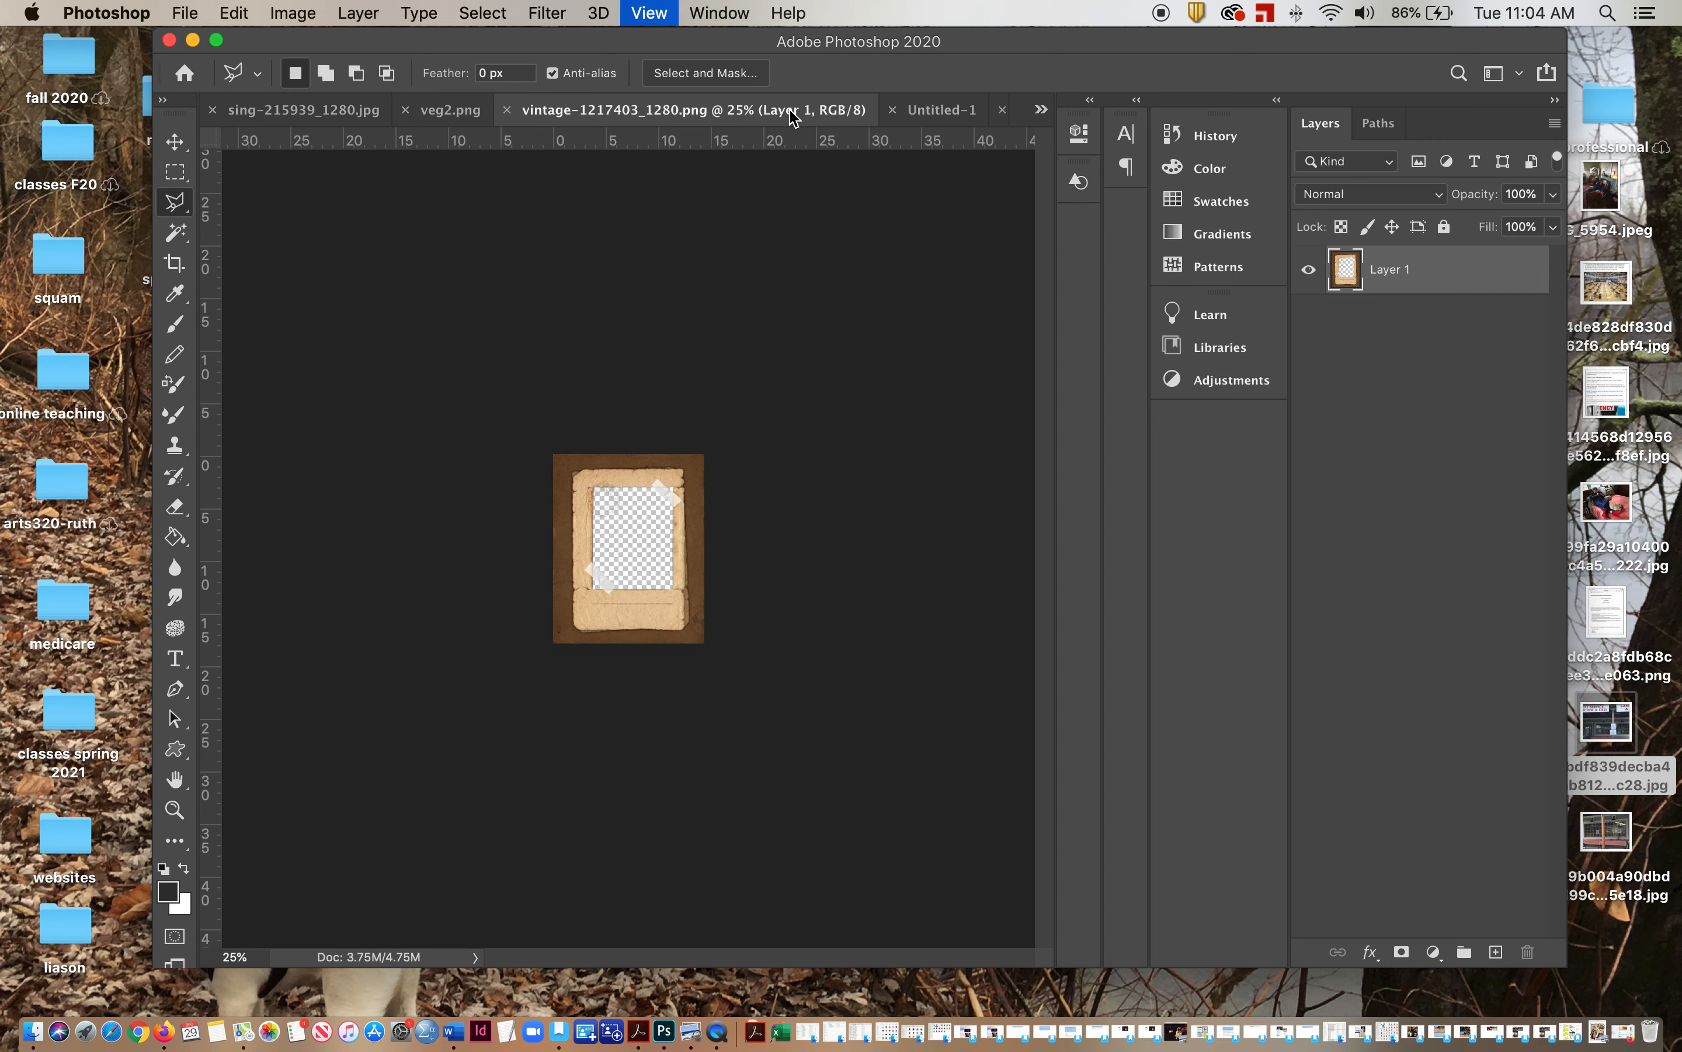
{"action": "key", "text": "super+plus"}
{"action": "key", "text": "super+plus"}
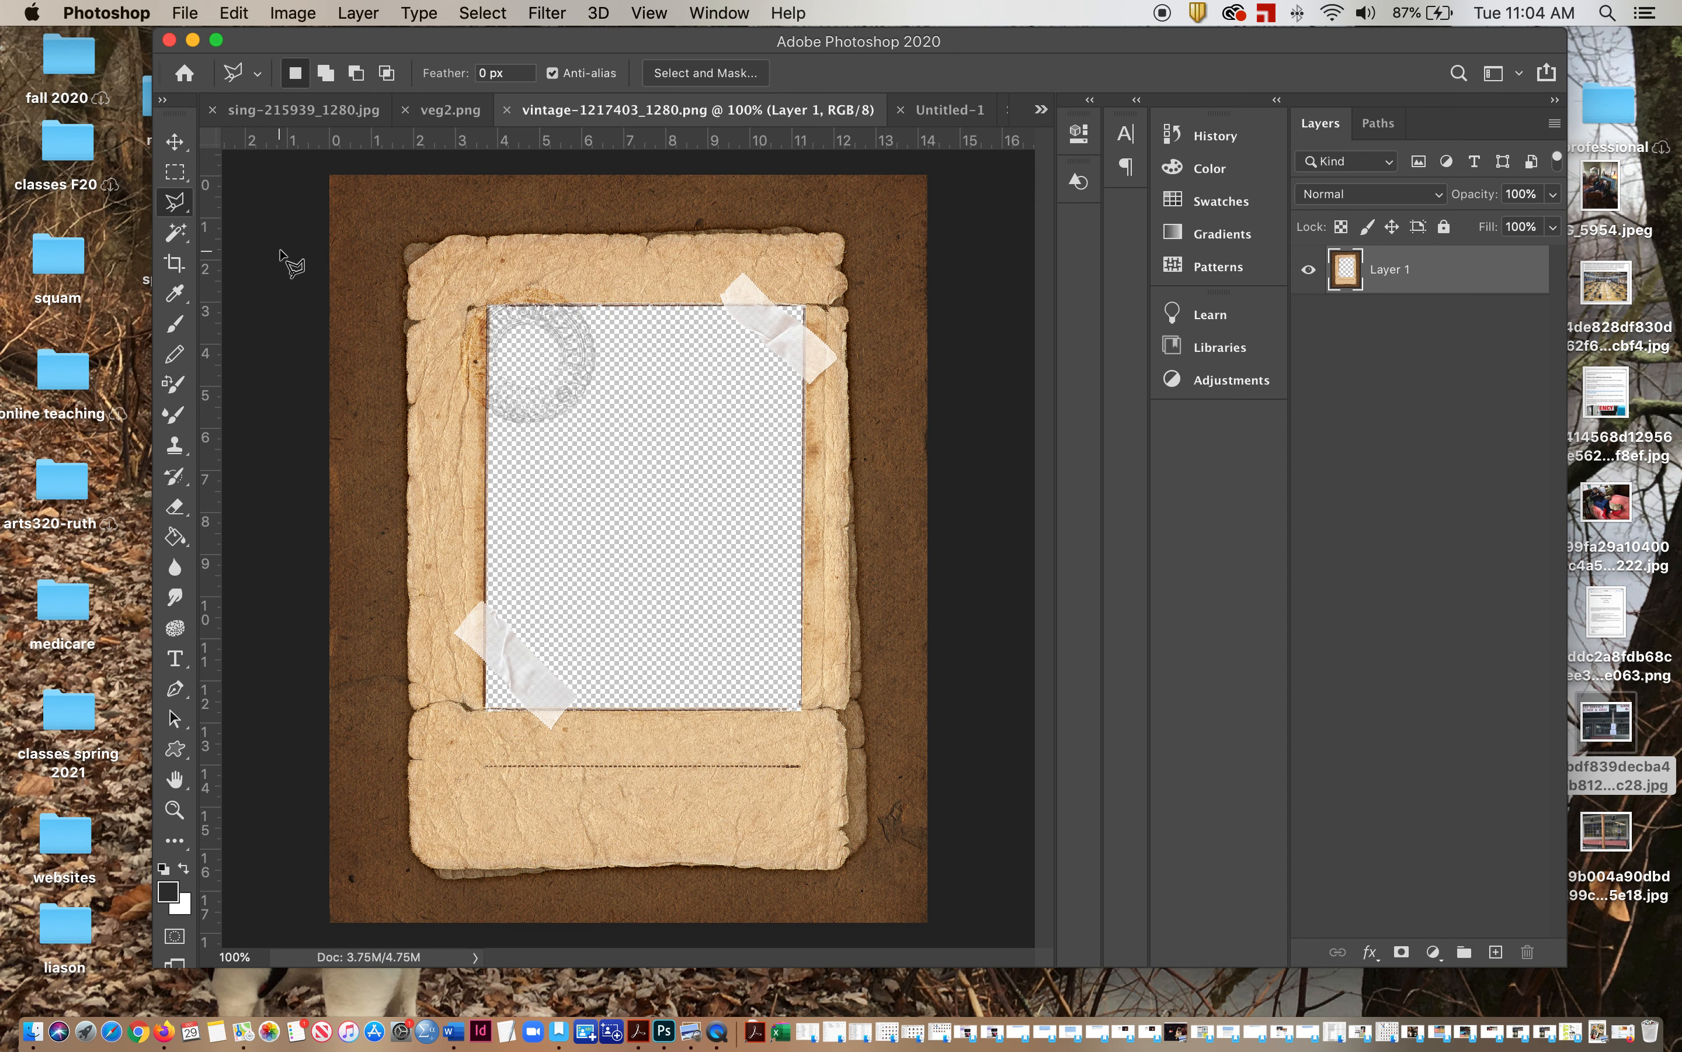
{"action": "left_click", "coordinate": [175, 232]}
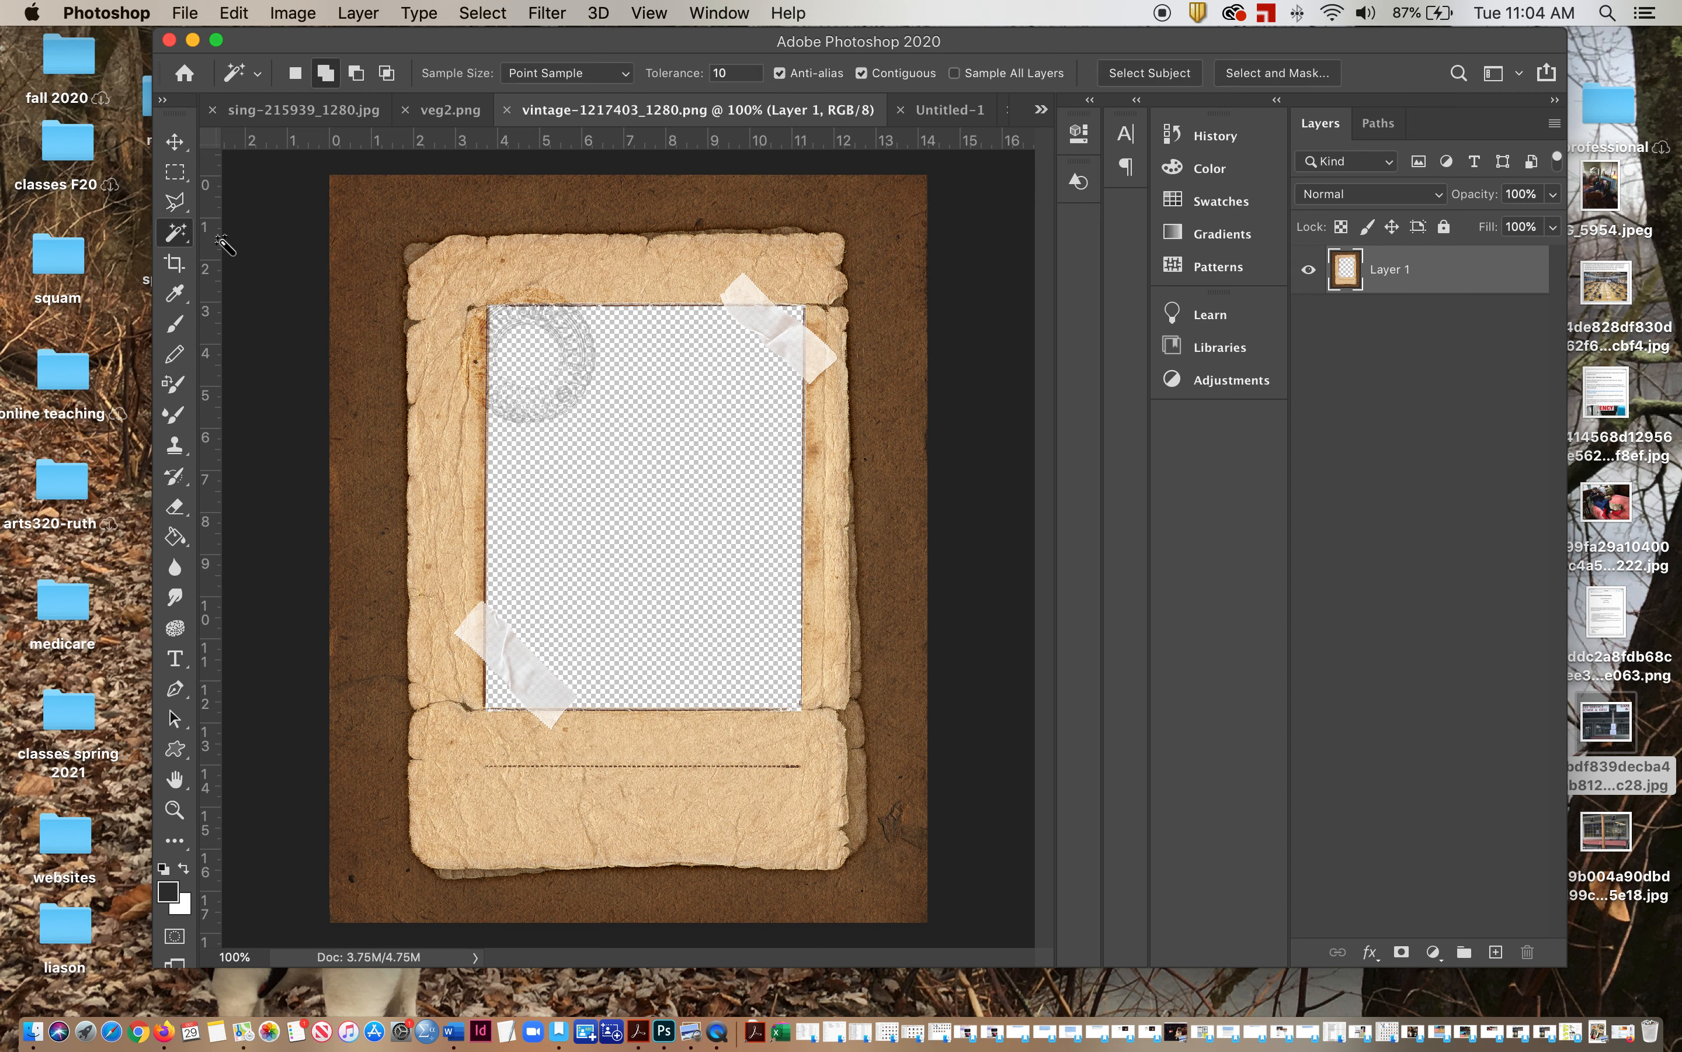
{"action": "left_click", "coordinate": [368, 260]}
{"action": "left_click", "coordinate": [373, 280]}
Set the Magic Wand tolerance to 68 and add the whole brown background around the paper frame to the selection.
{"action": "left_click", "coordinate": [712, 73]}
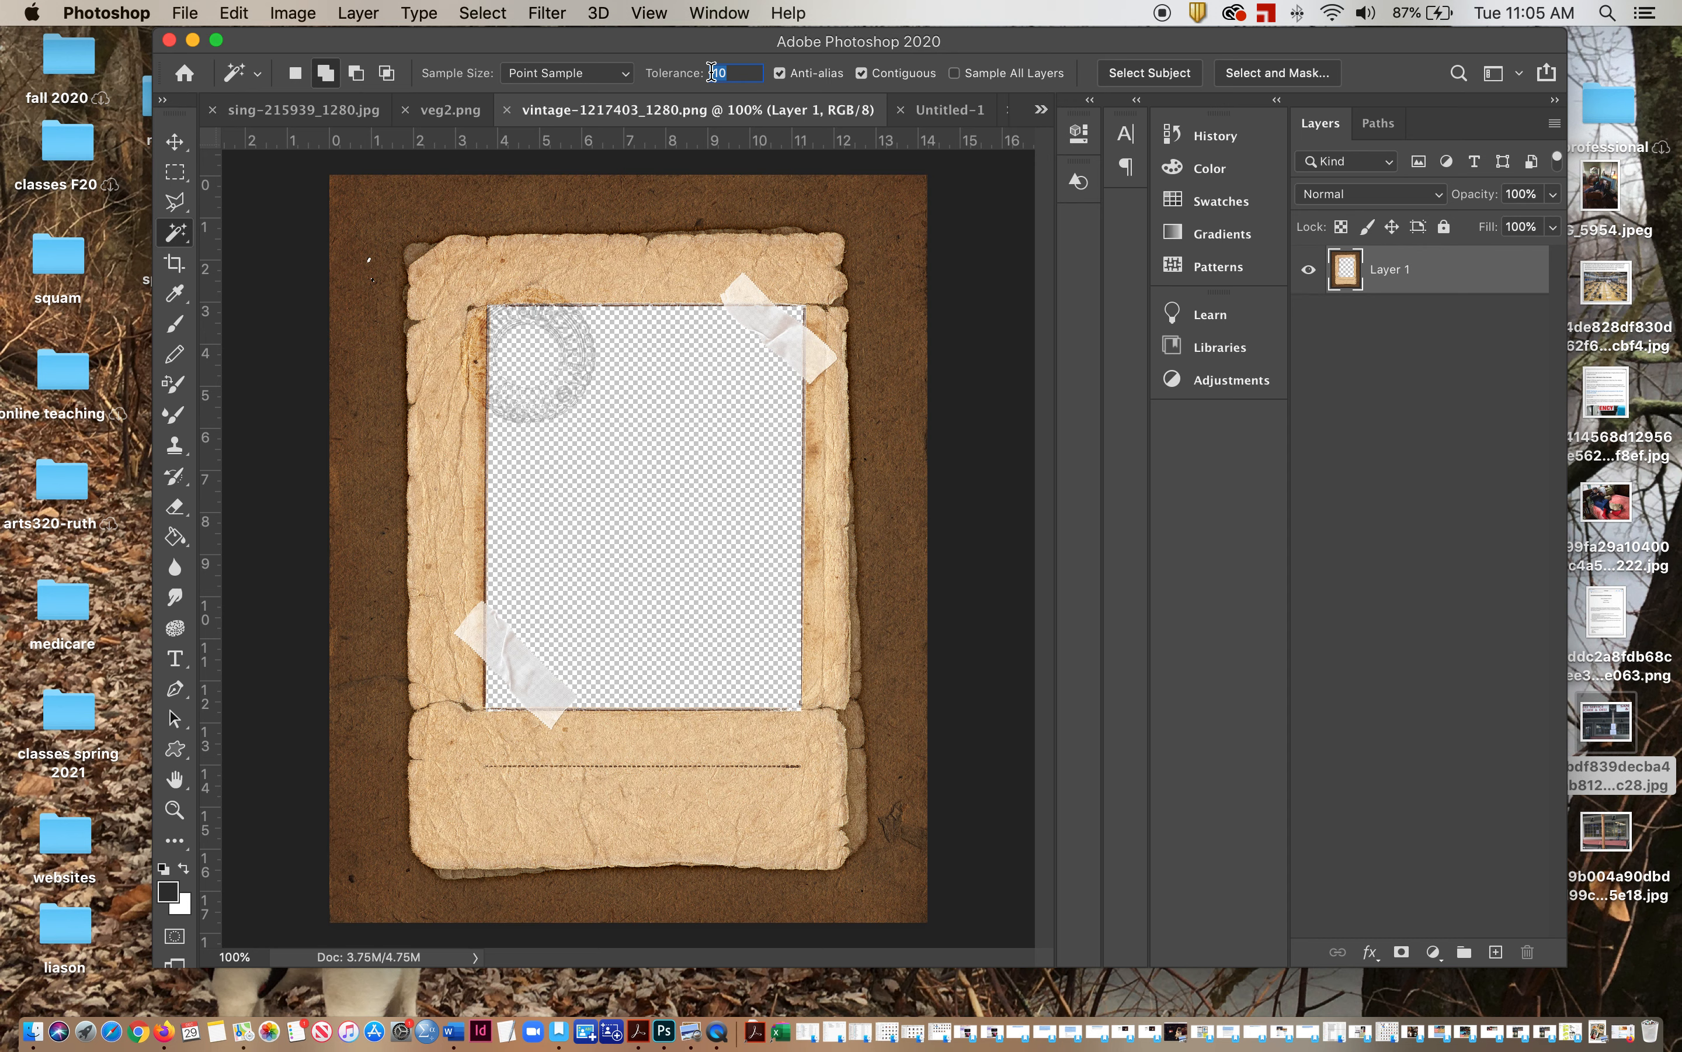
{"action": "type", "text": "68"}
{"action": "key", "text": "Return"}
{"action": "left_click", "coordinate": [610, 200]}
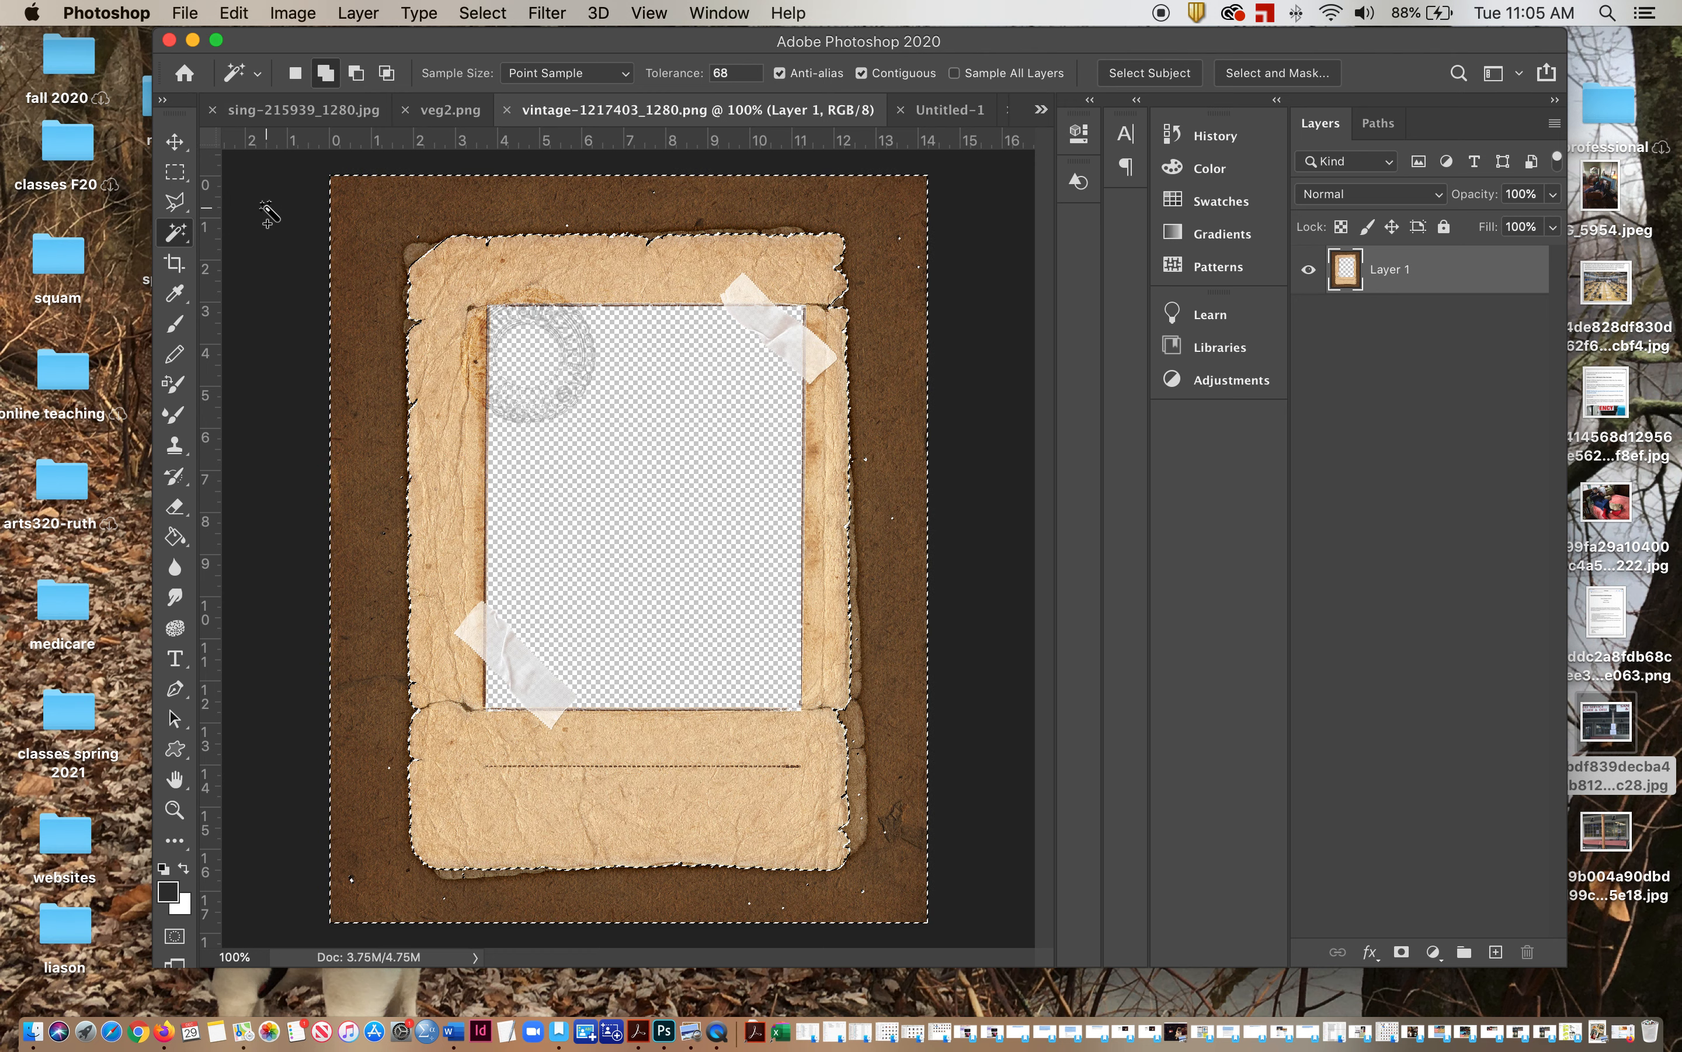
Subtract the paper frame's darker outer edges and corner from the background selection with the Quick Selection tool.
{"action": "left_click", "coordinate": [186, 238]}
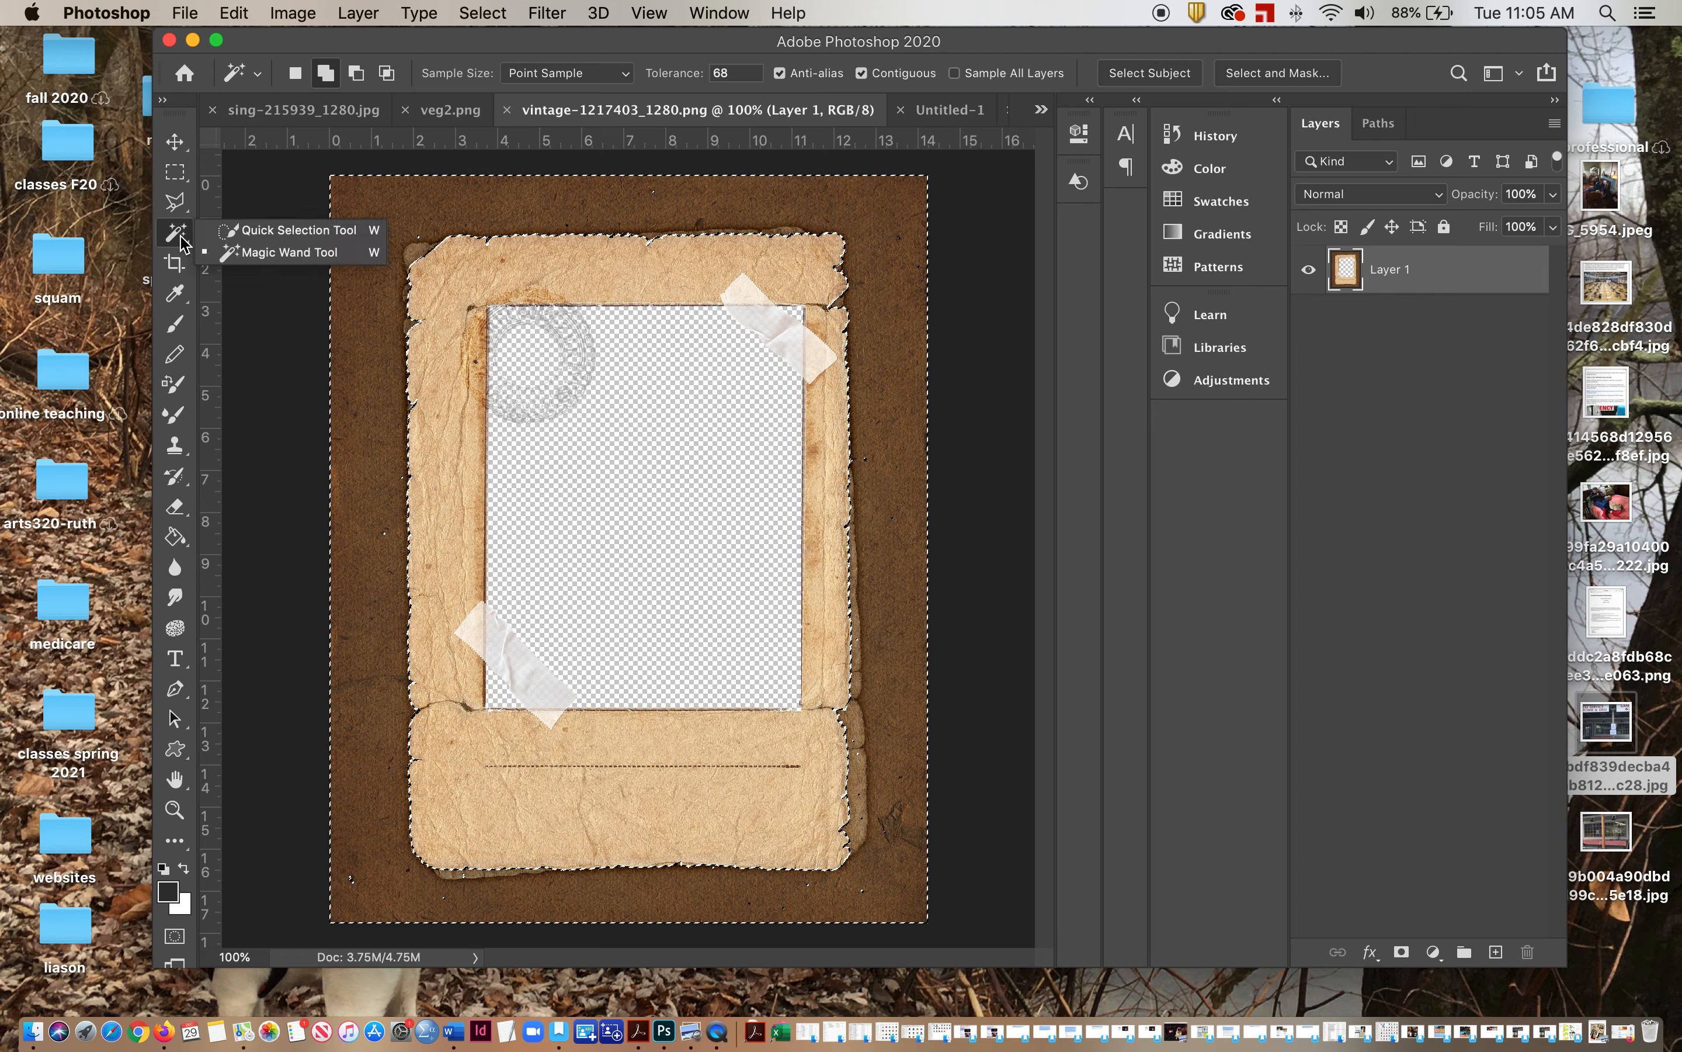
{"action": "left_click", "coordinate": [296, 230]}
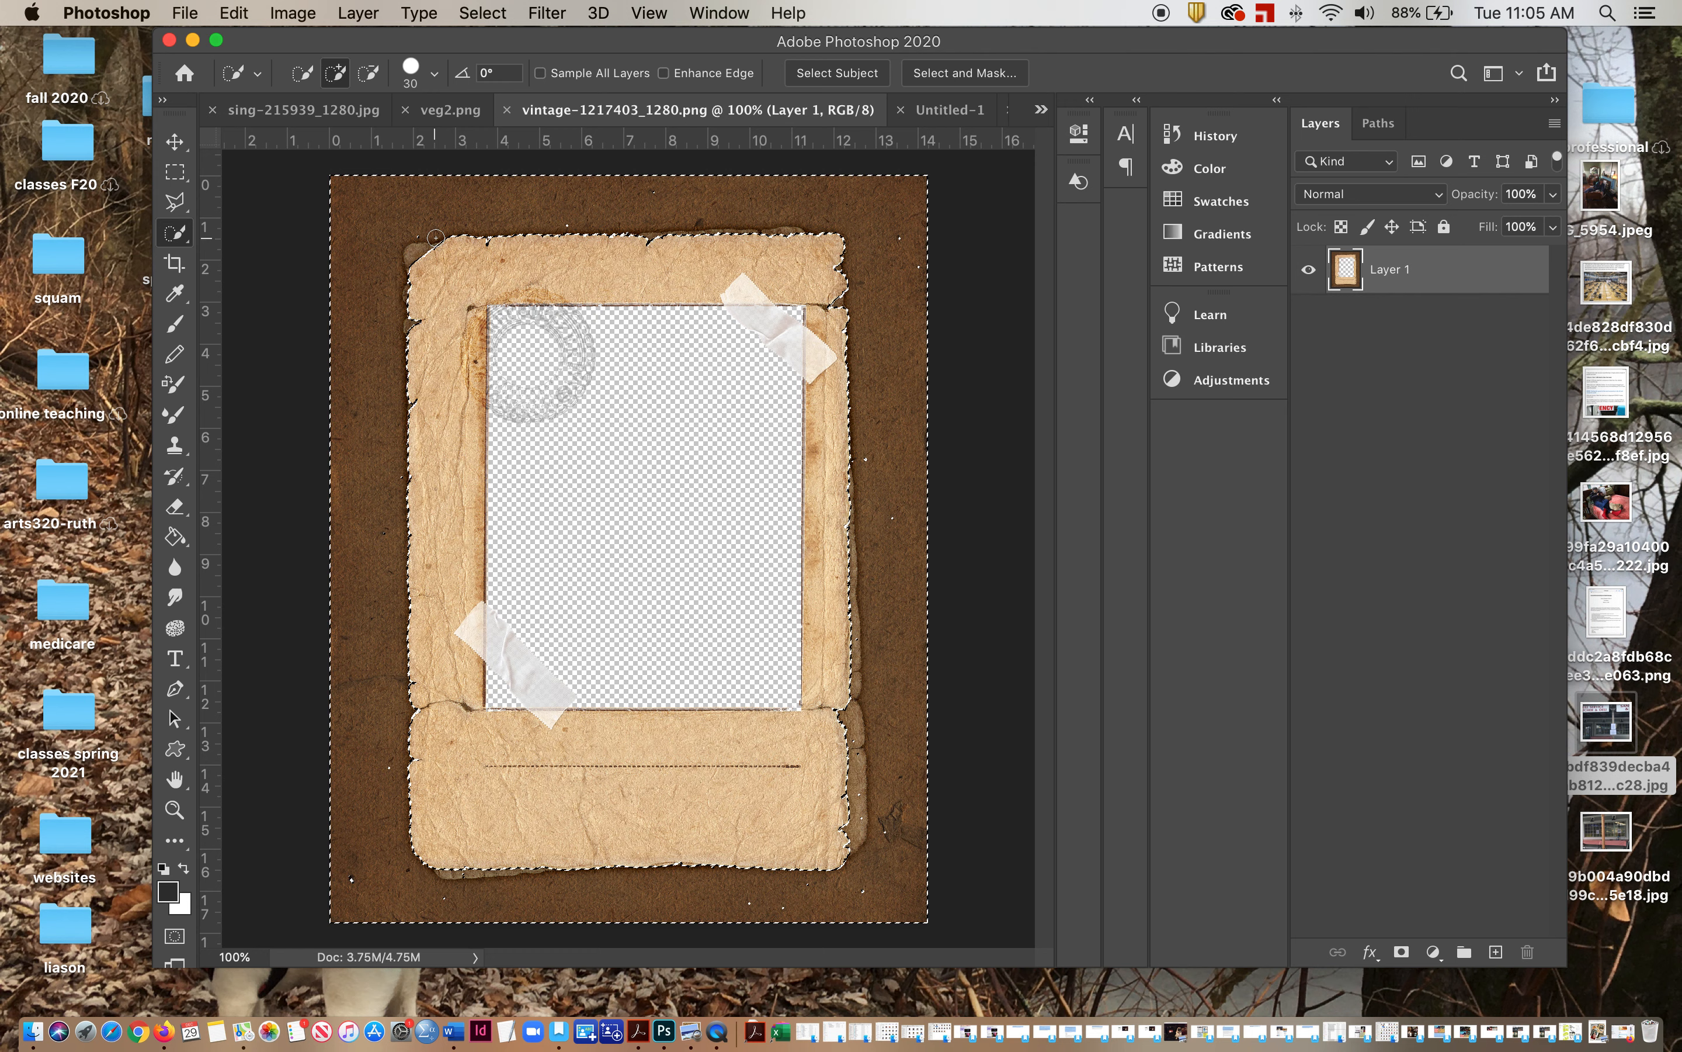
{"action": "left_click", "coordinate": [373, 75]}
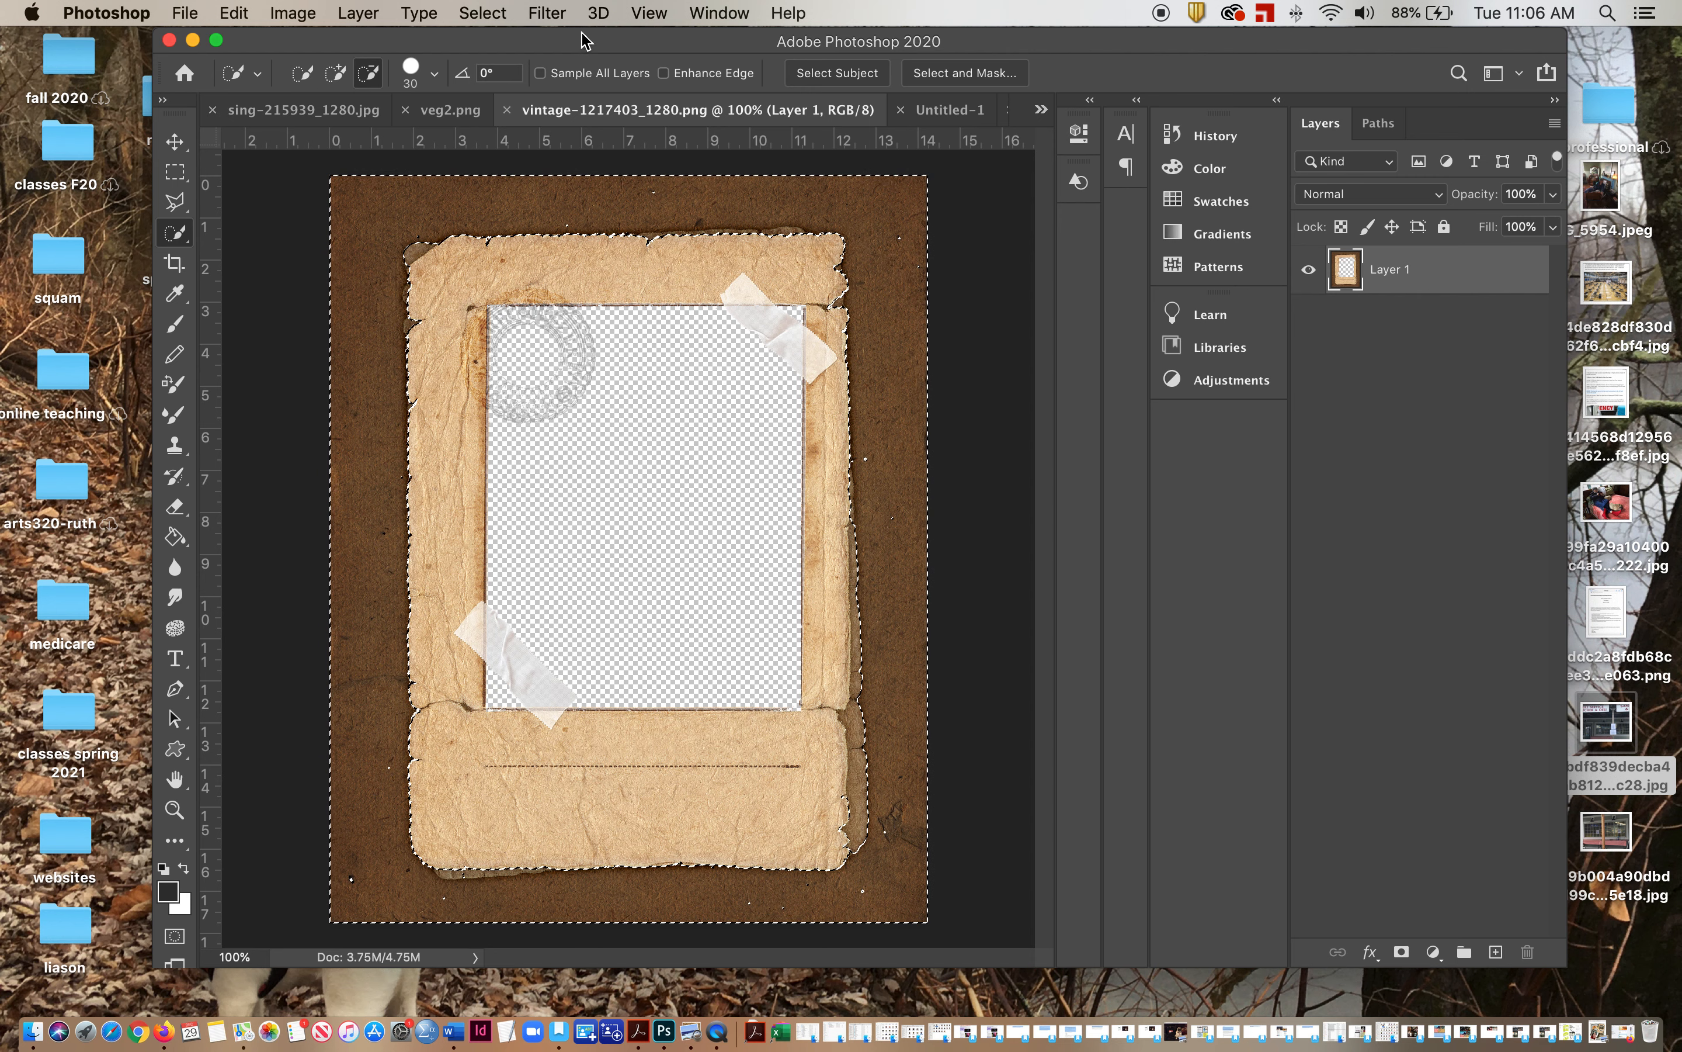
Invert the selection to isolate the paper frame, and paste a copy of the frame into Untitled-1.
{"action": "left_click", "coordinate": [479, 12]}
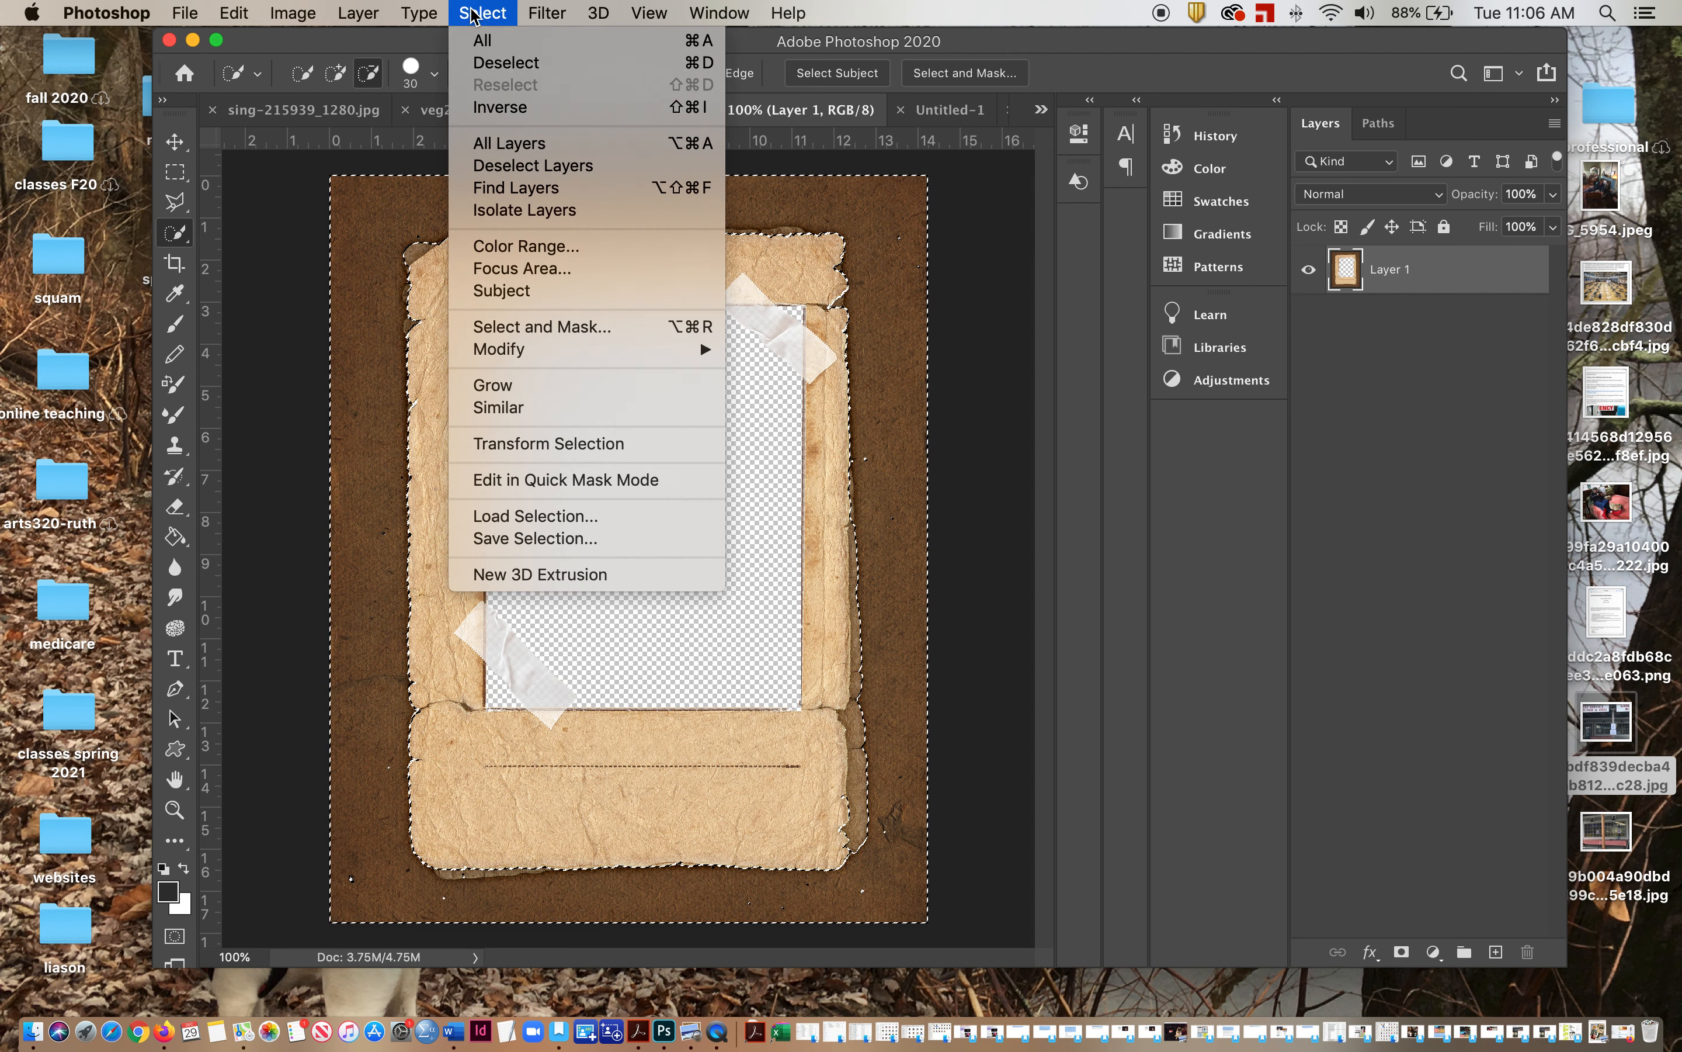
{"action": "left_click", "coordinate": [495, 107]}
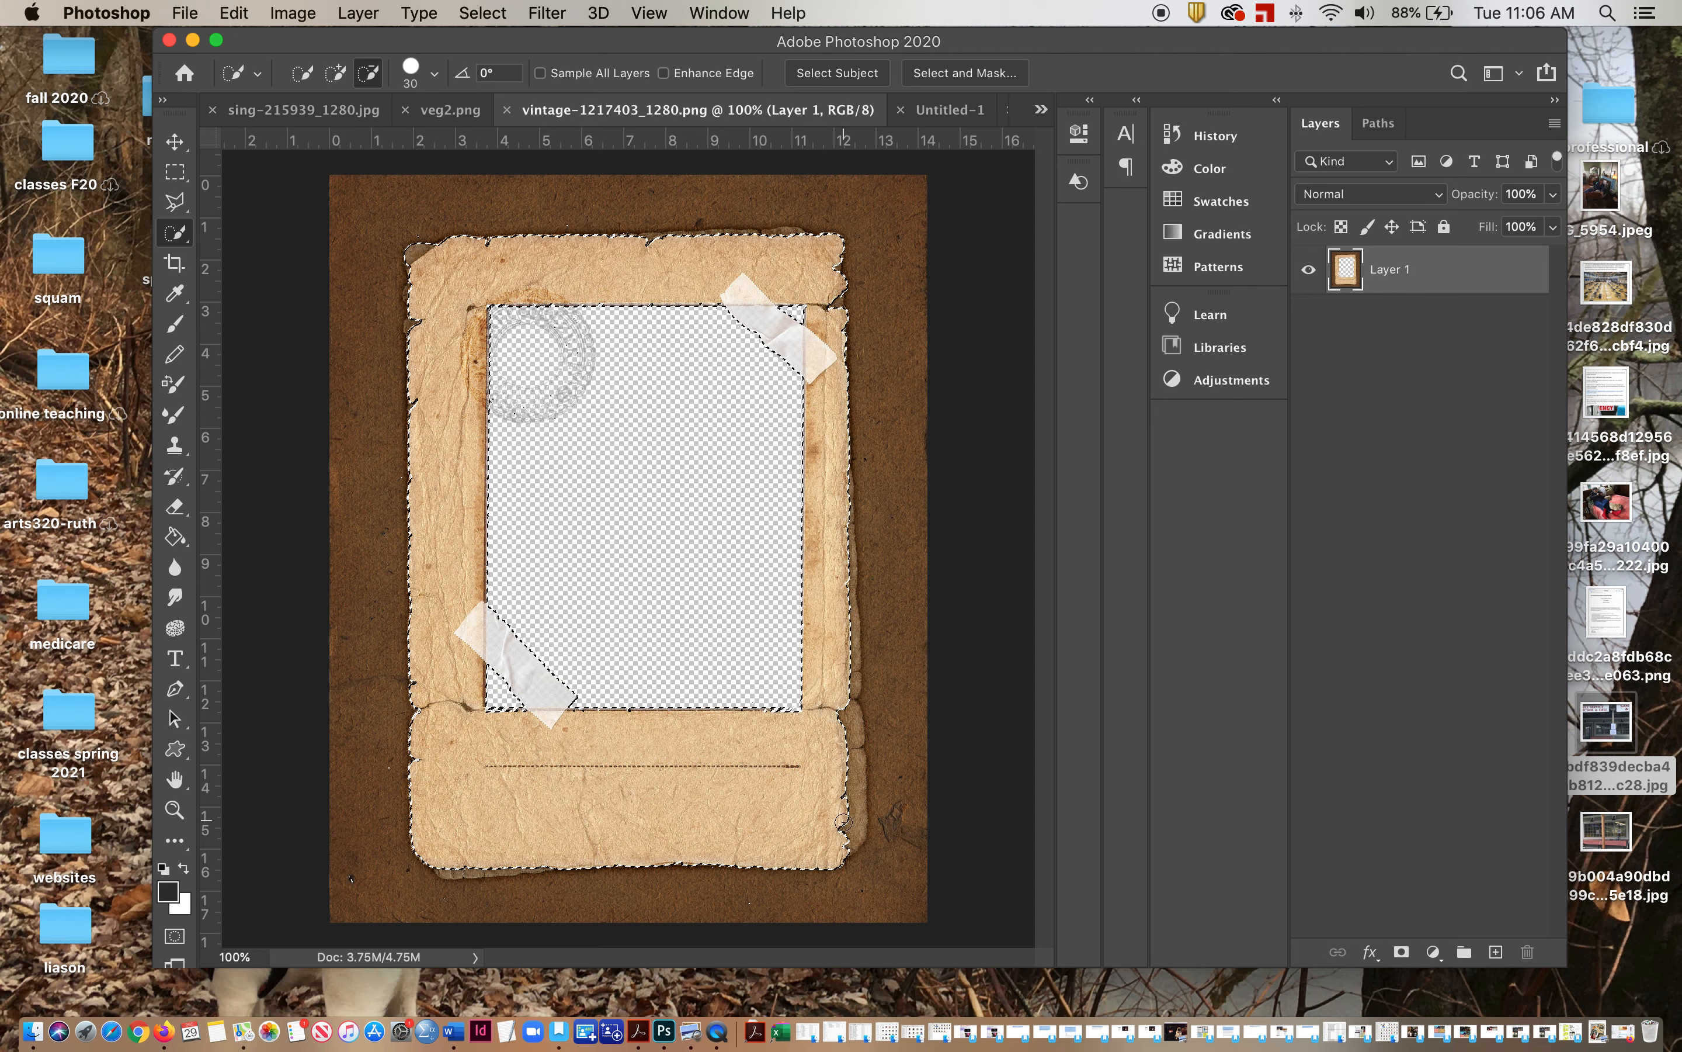
{"action": "key", "text": "super+z"}
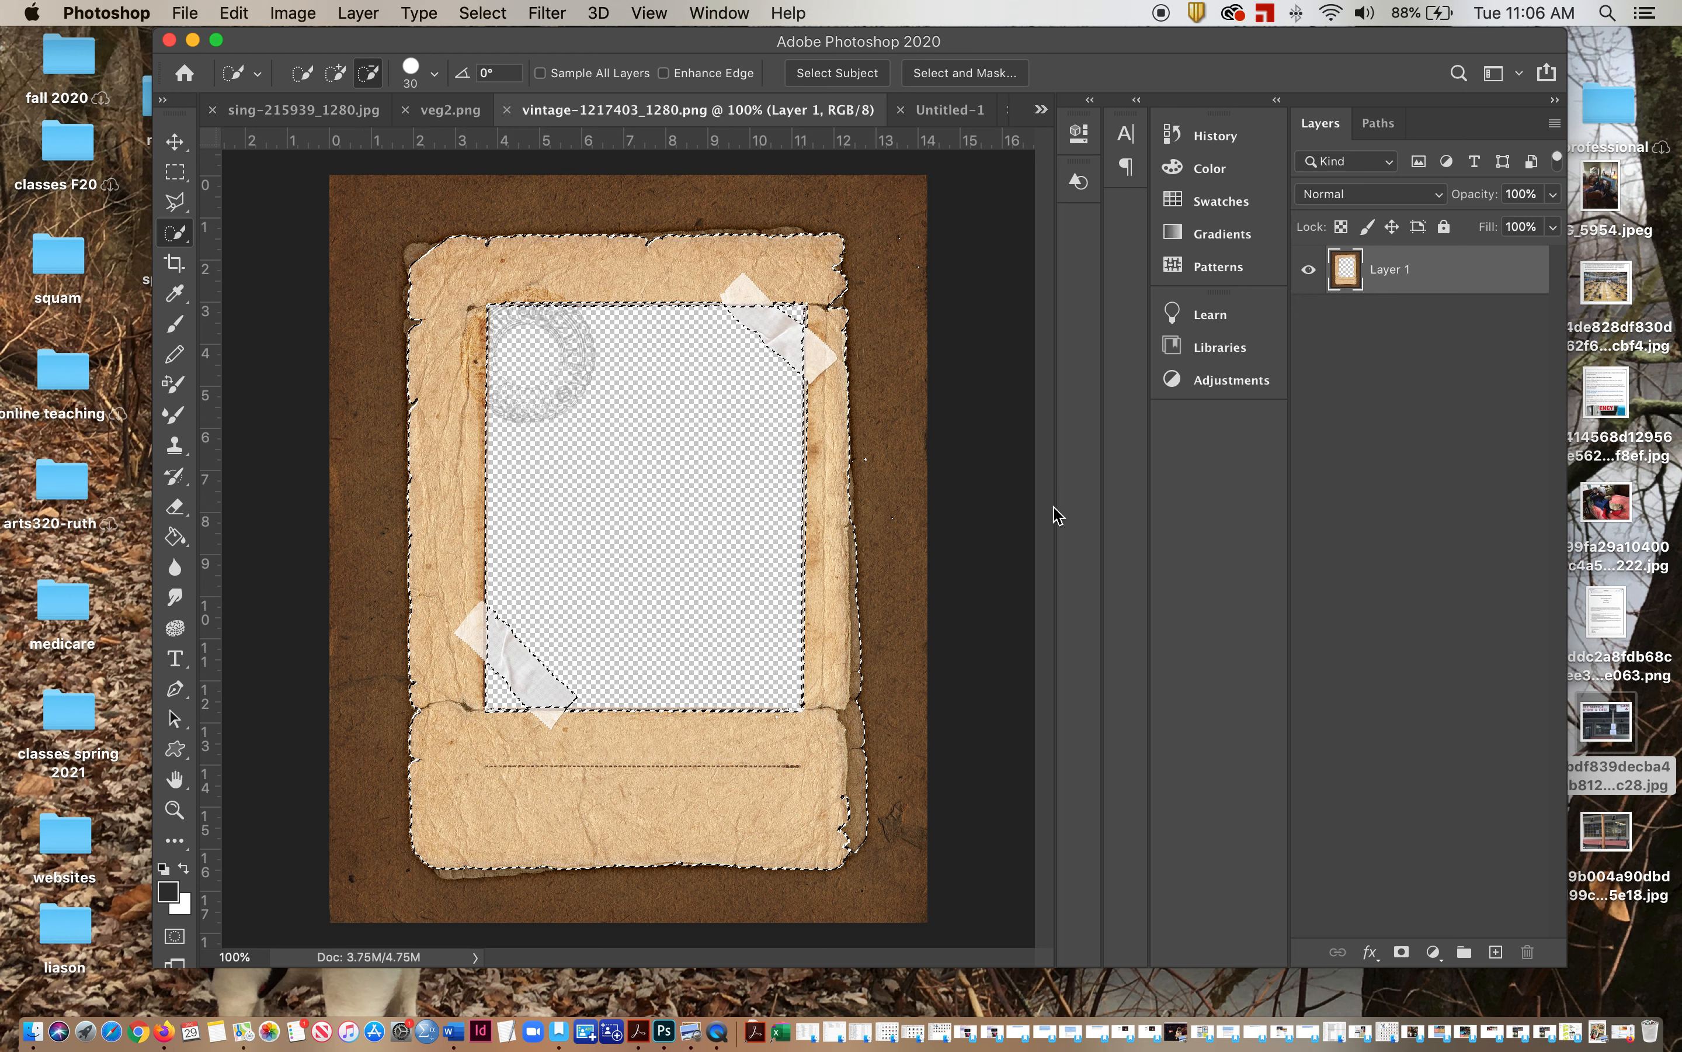
{"action": "left_click", "coordinate": [947, 111]}
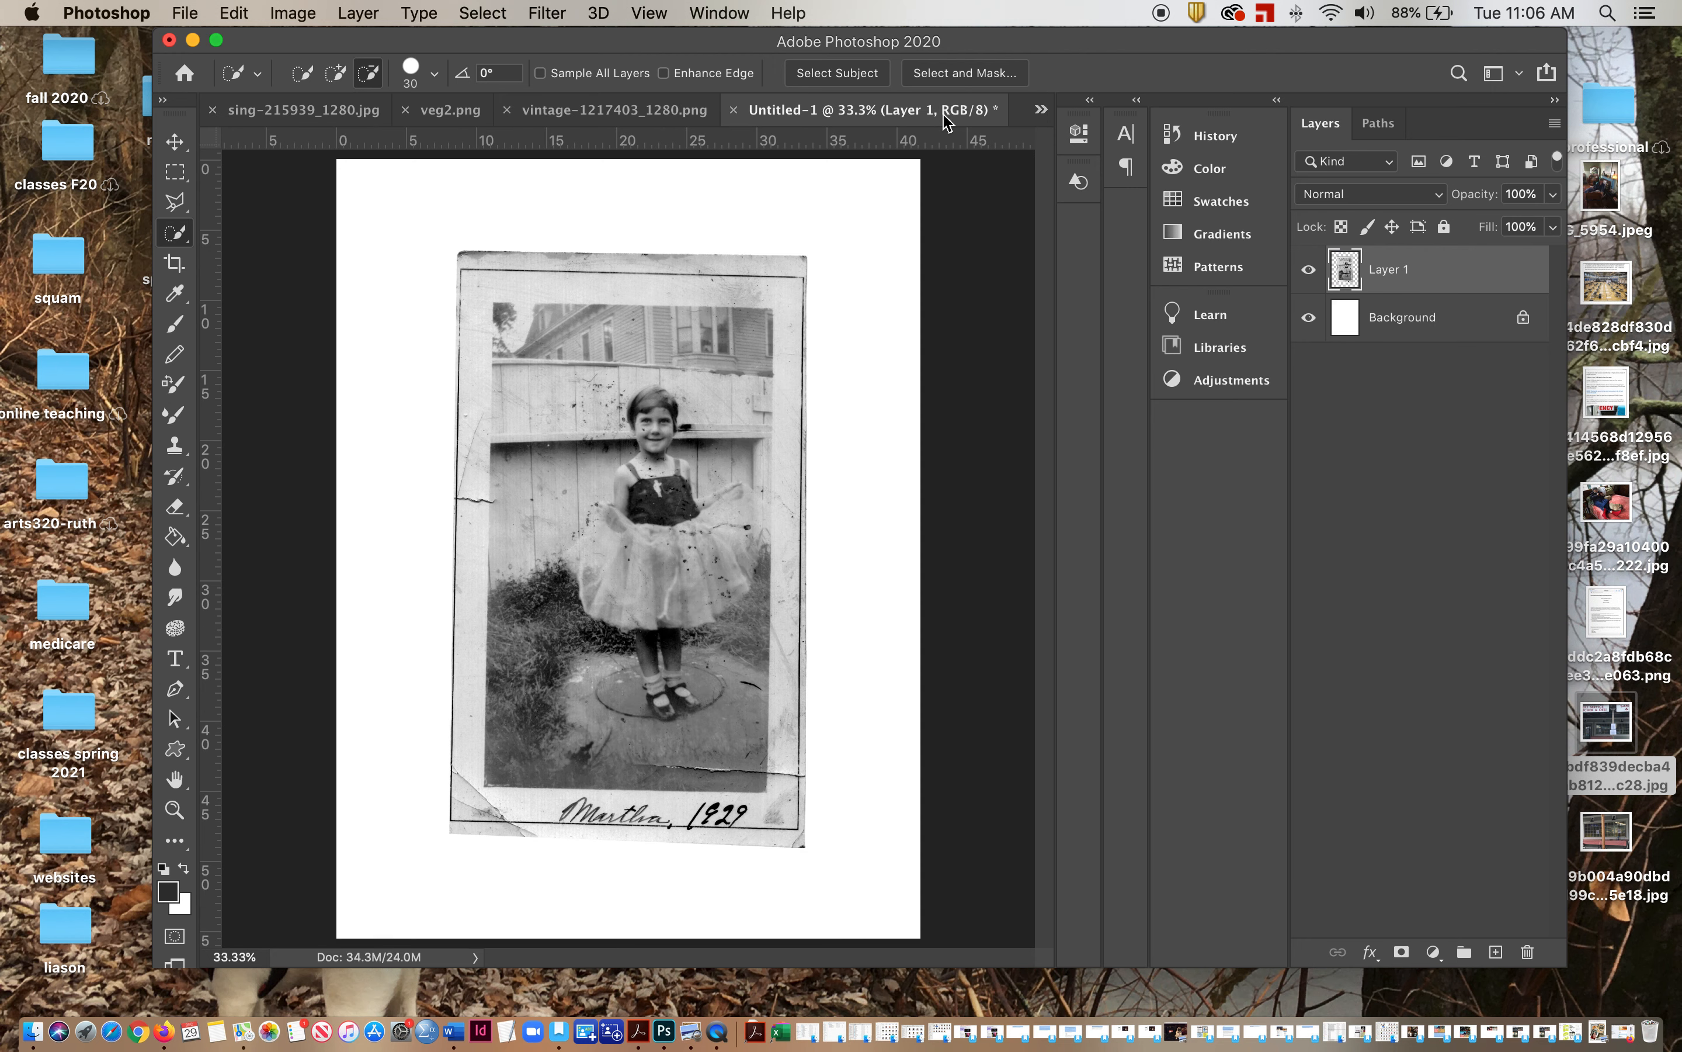
{"action": "key", "text": "super+v"}
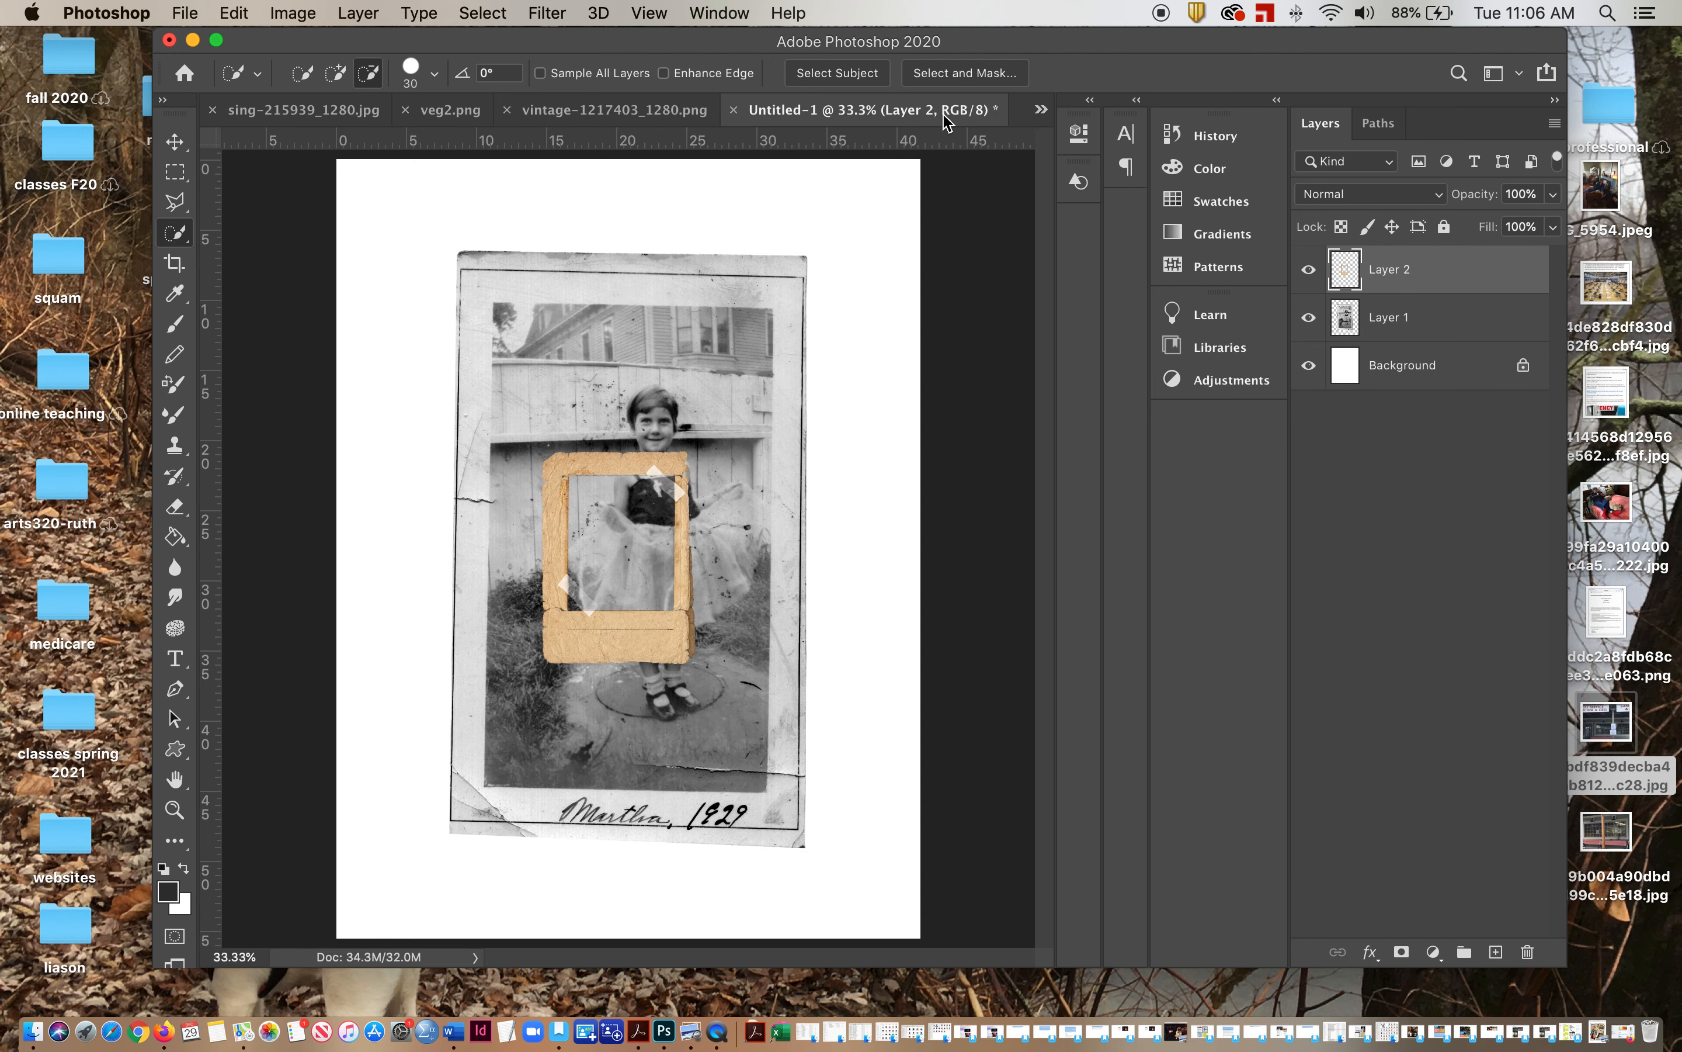
Look through veg2.png, vintage-1217403_1280.png and sand-dune-97397_1280.jpg for more collage material.
{"action": "left_click", "coordinate": [466, 114]}
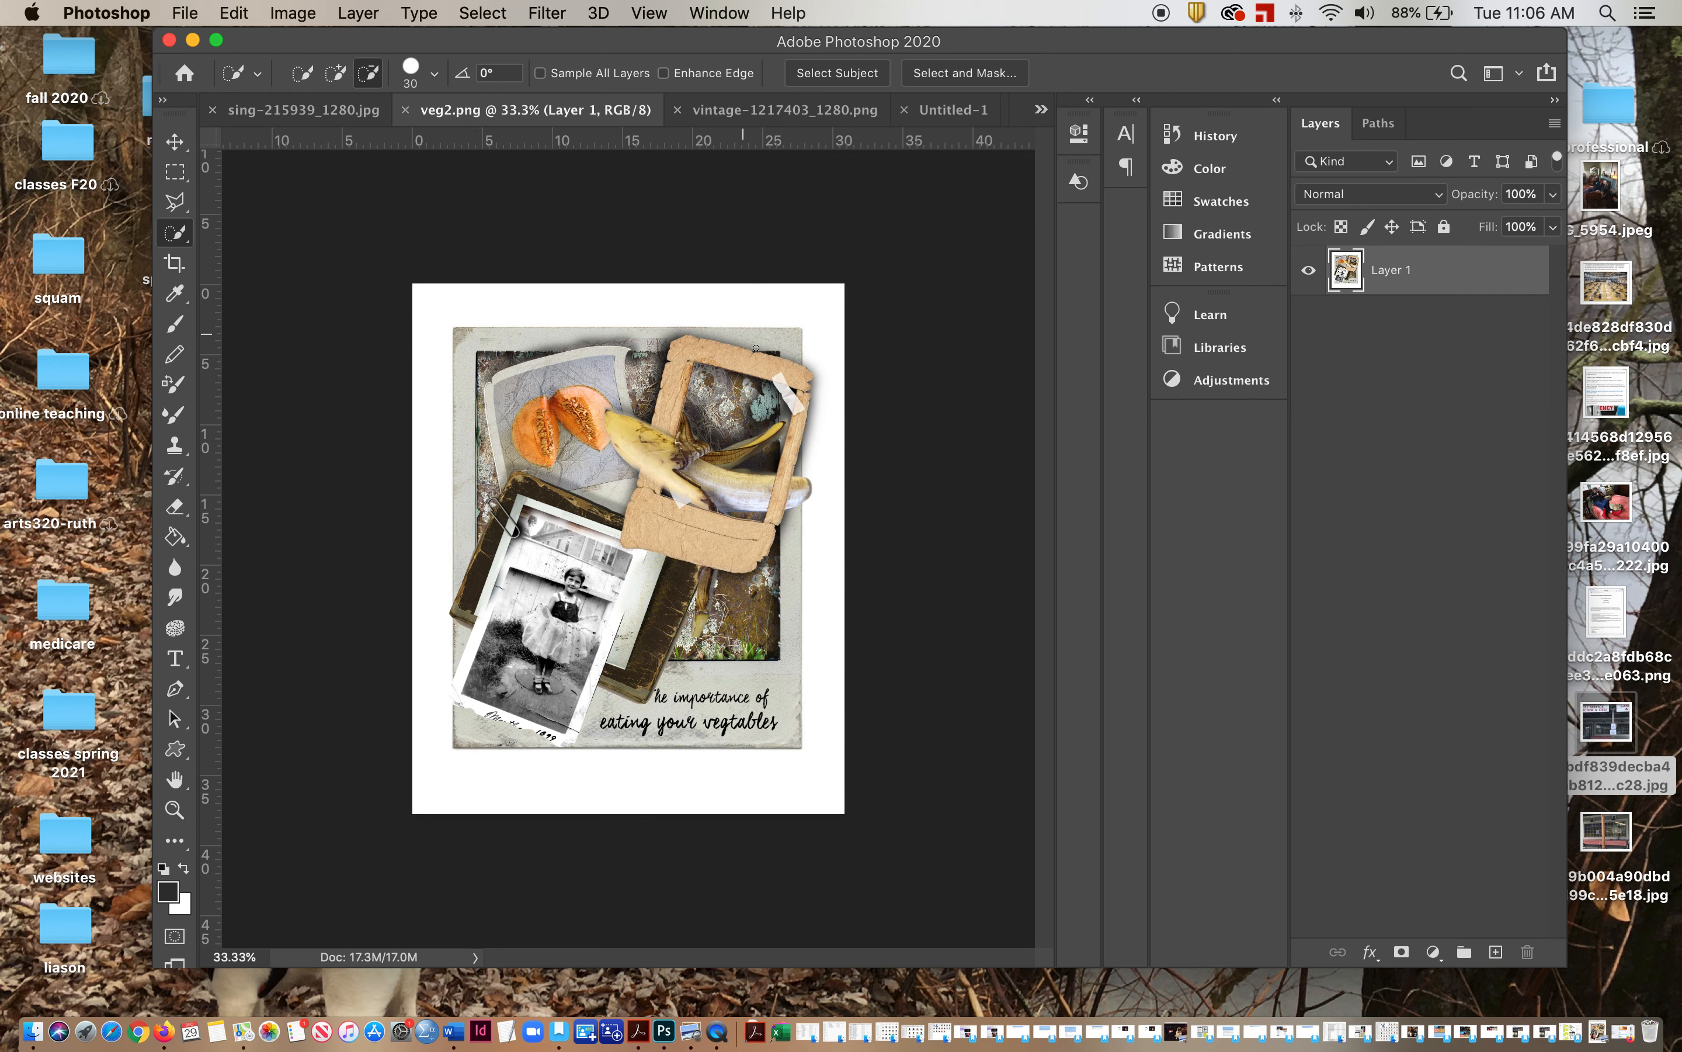
{"action": "left_click", "coordinate": [733, 111]}
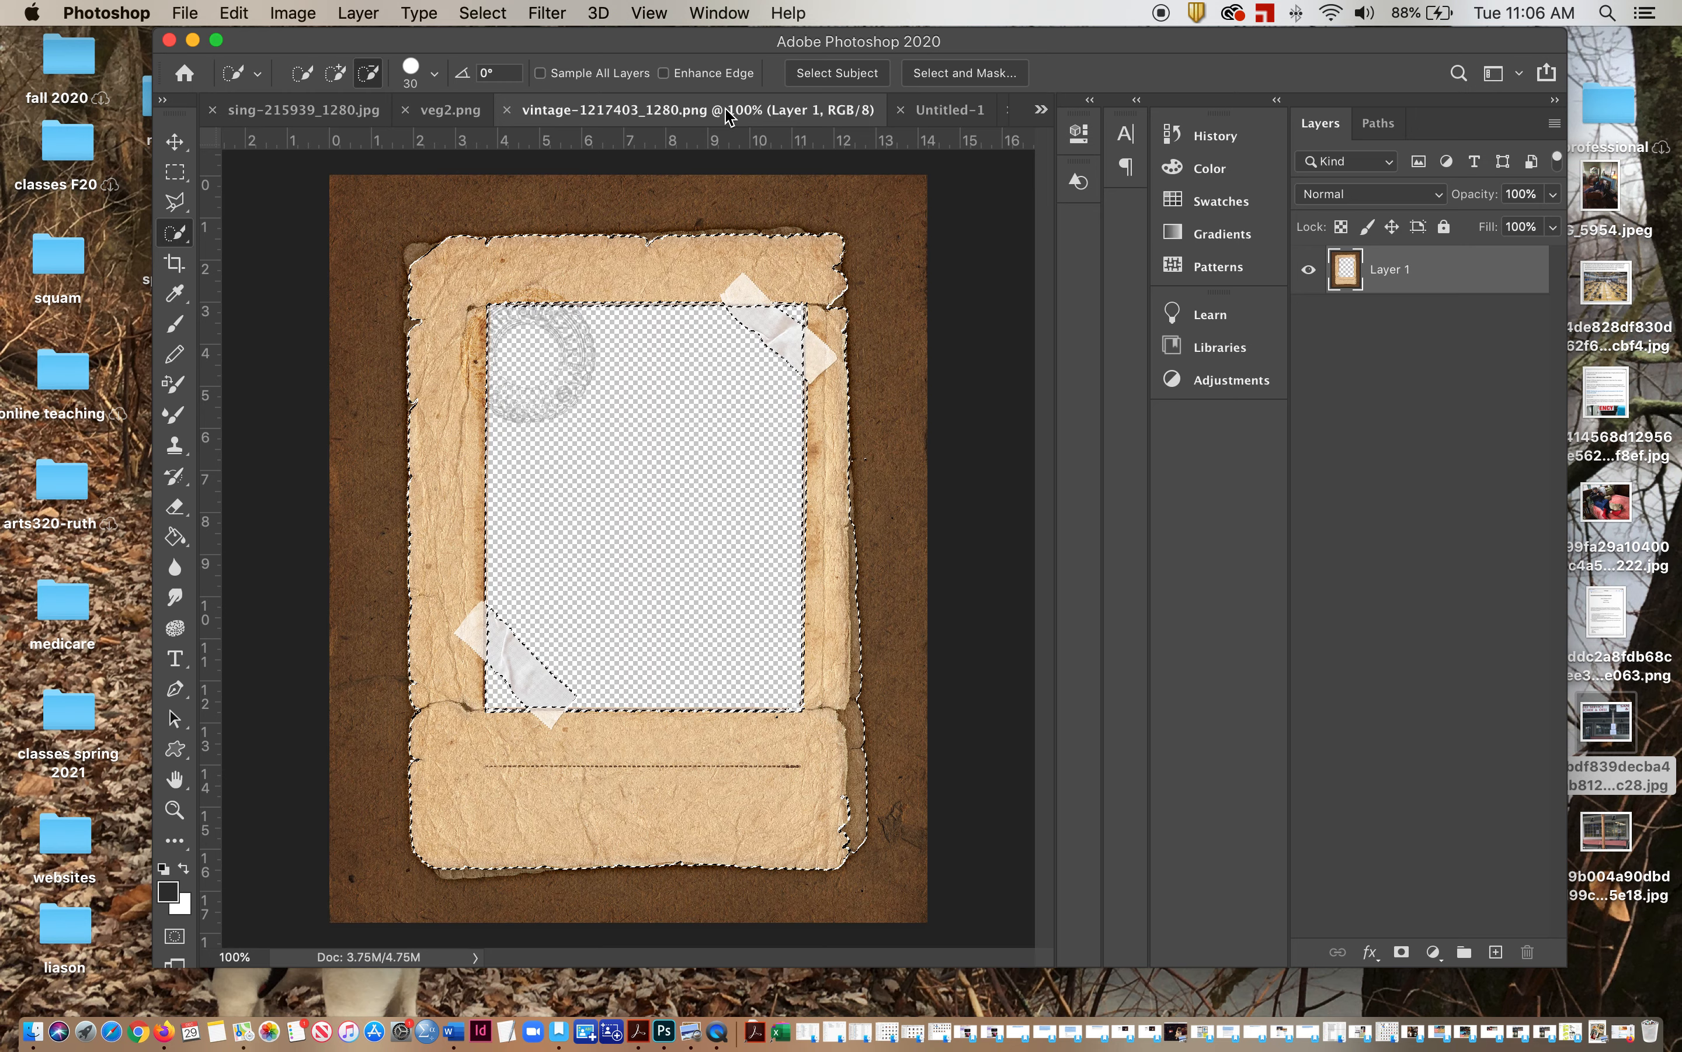
{"action": "left_click", "coordinate": [1041, 110]}
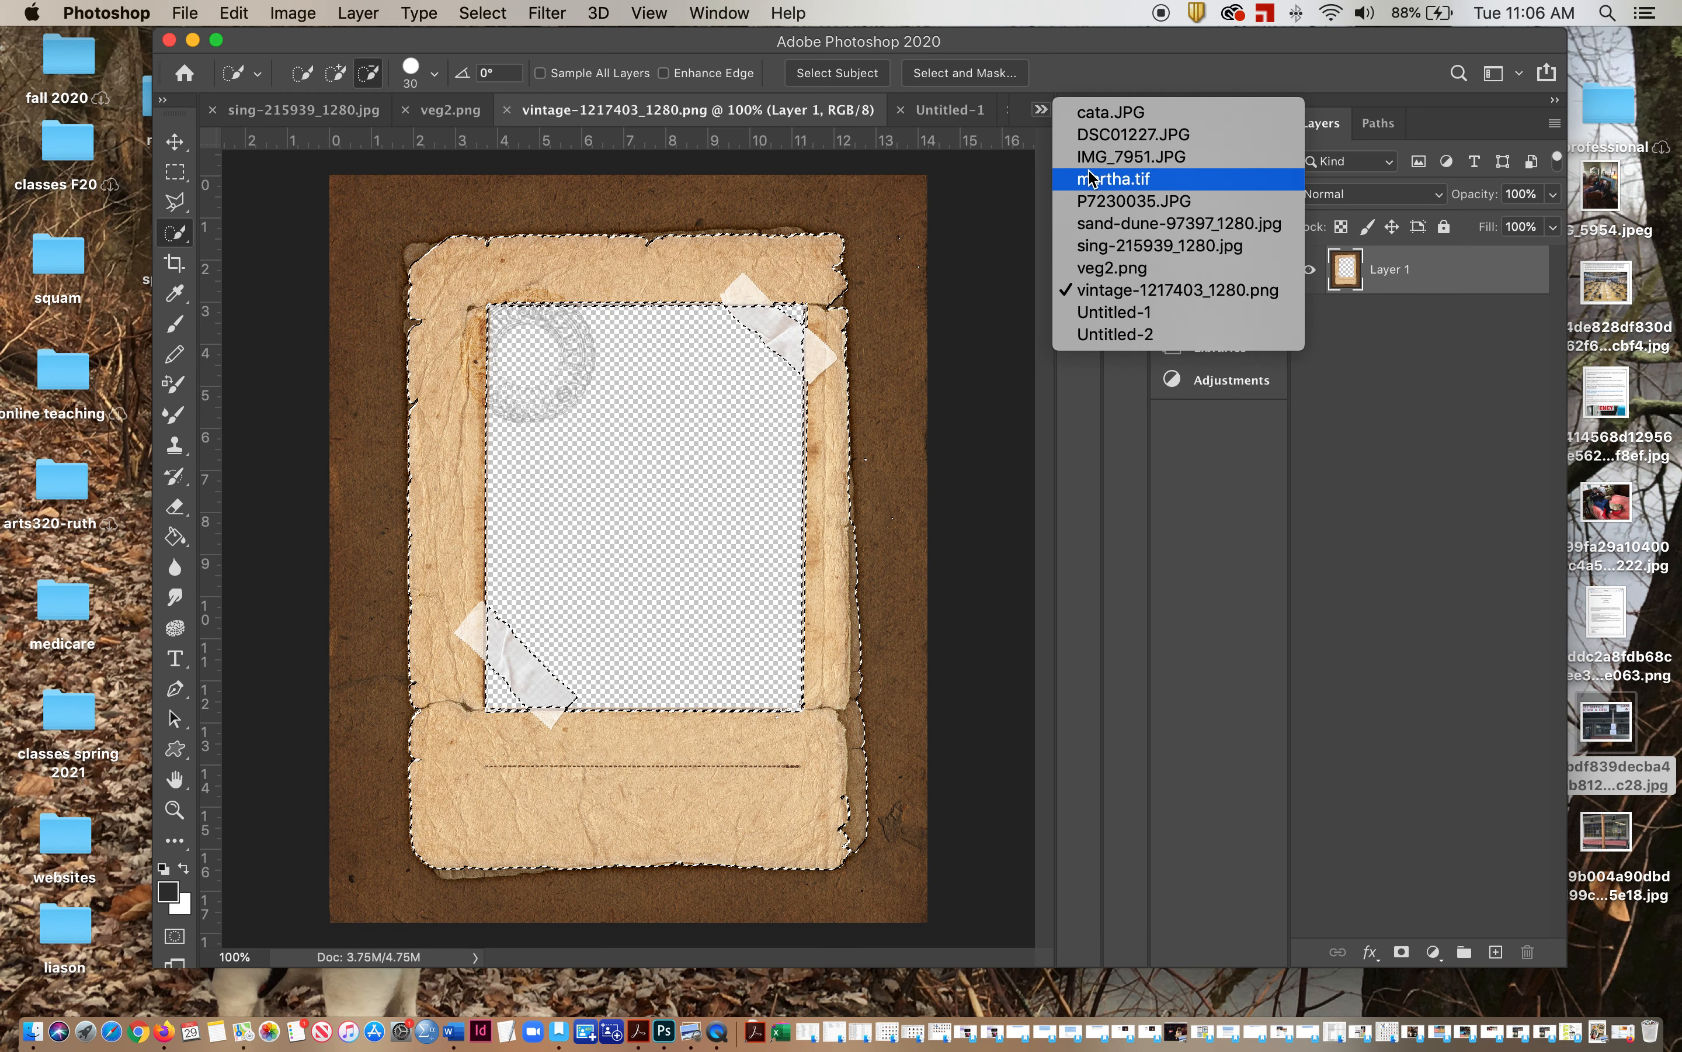
{"action": "left_click", "coordinate": [1111, 223]}
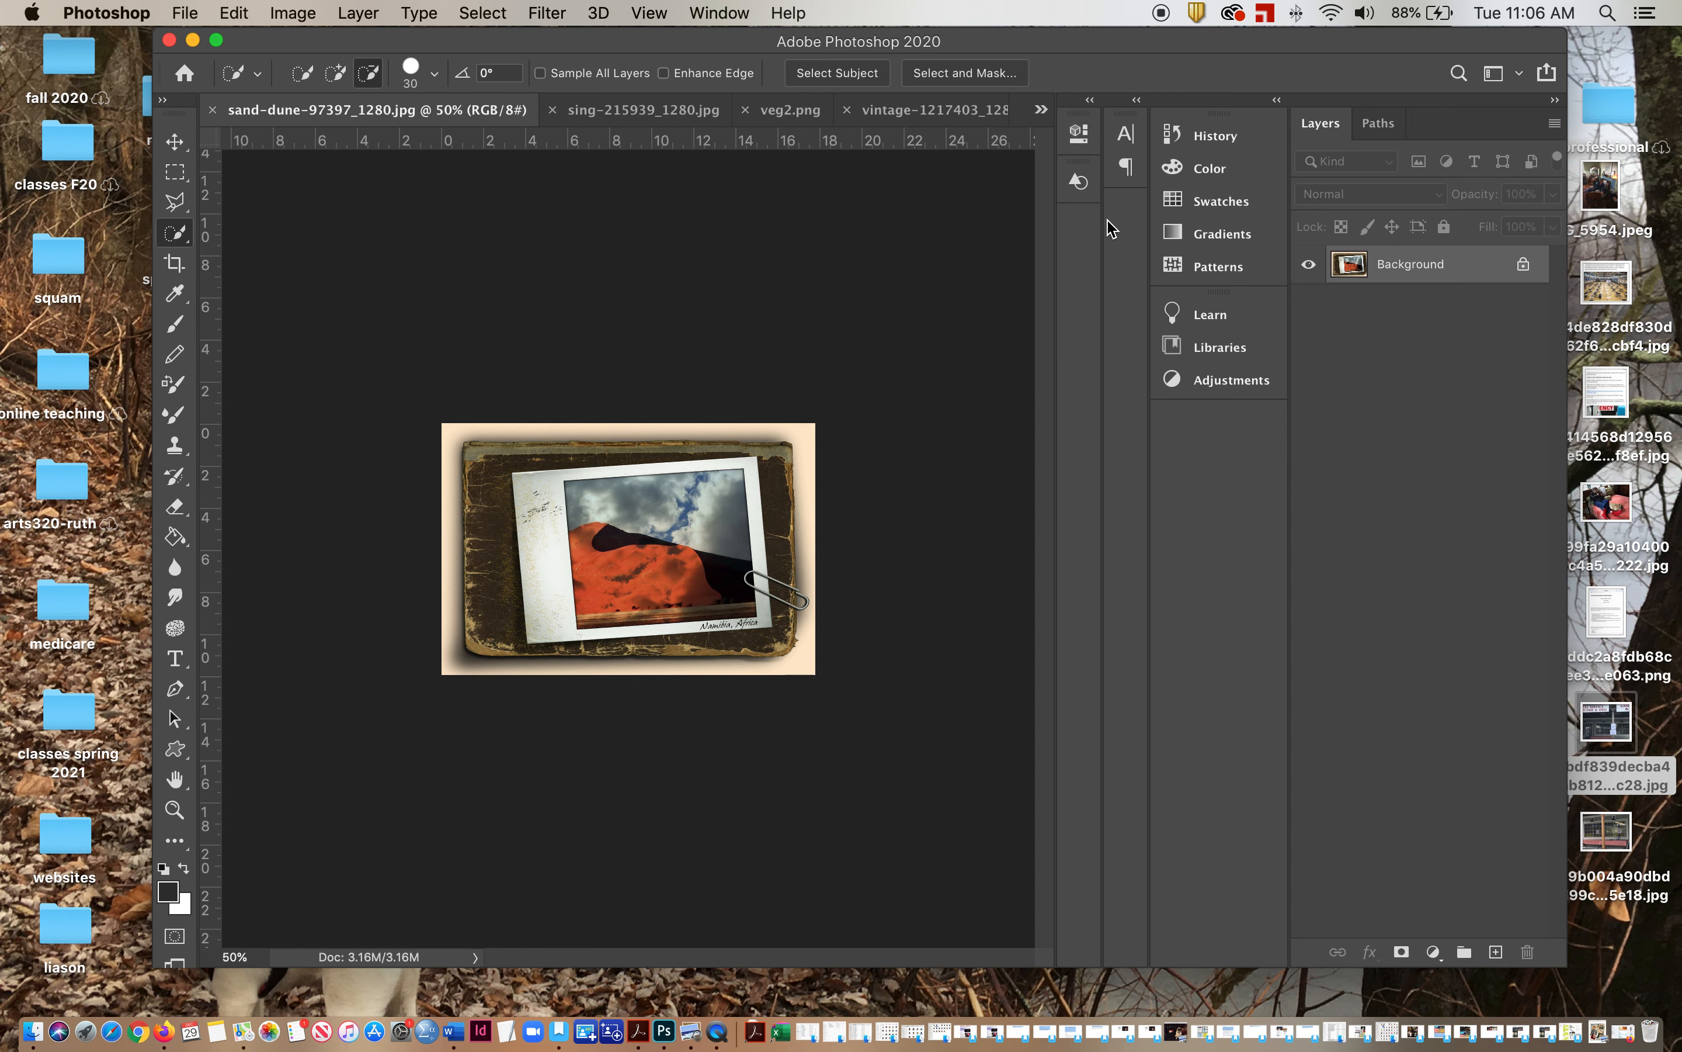
Switch to the open banana photo IMG_7951.JPG.
{"action": "left_click", "coordinate": [1041, 110]}
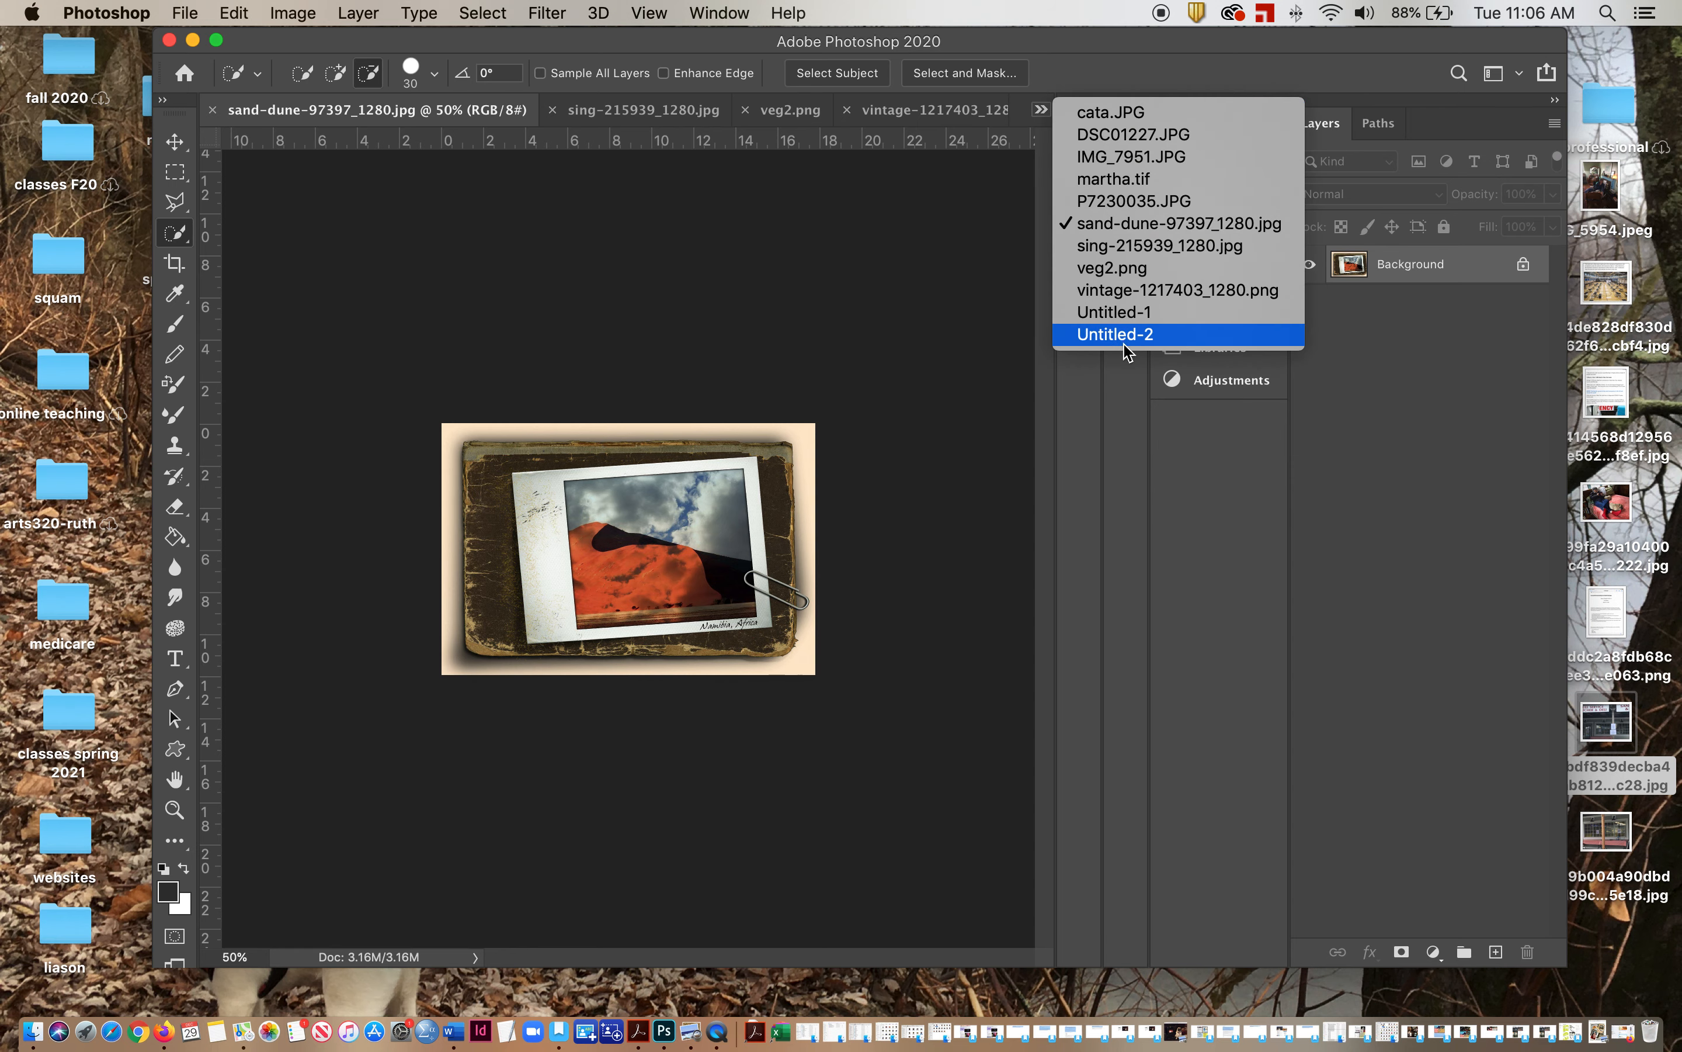
{"action": "left_click", "coordinate": [1131, 160]}
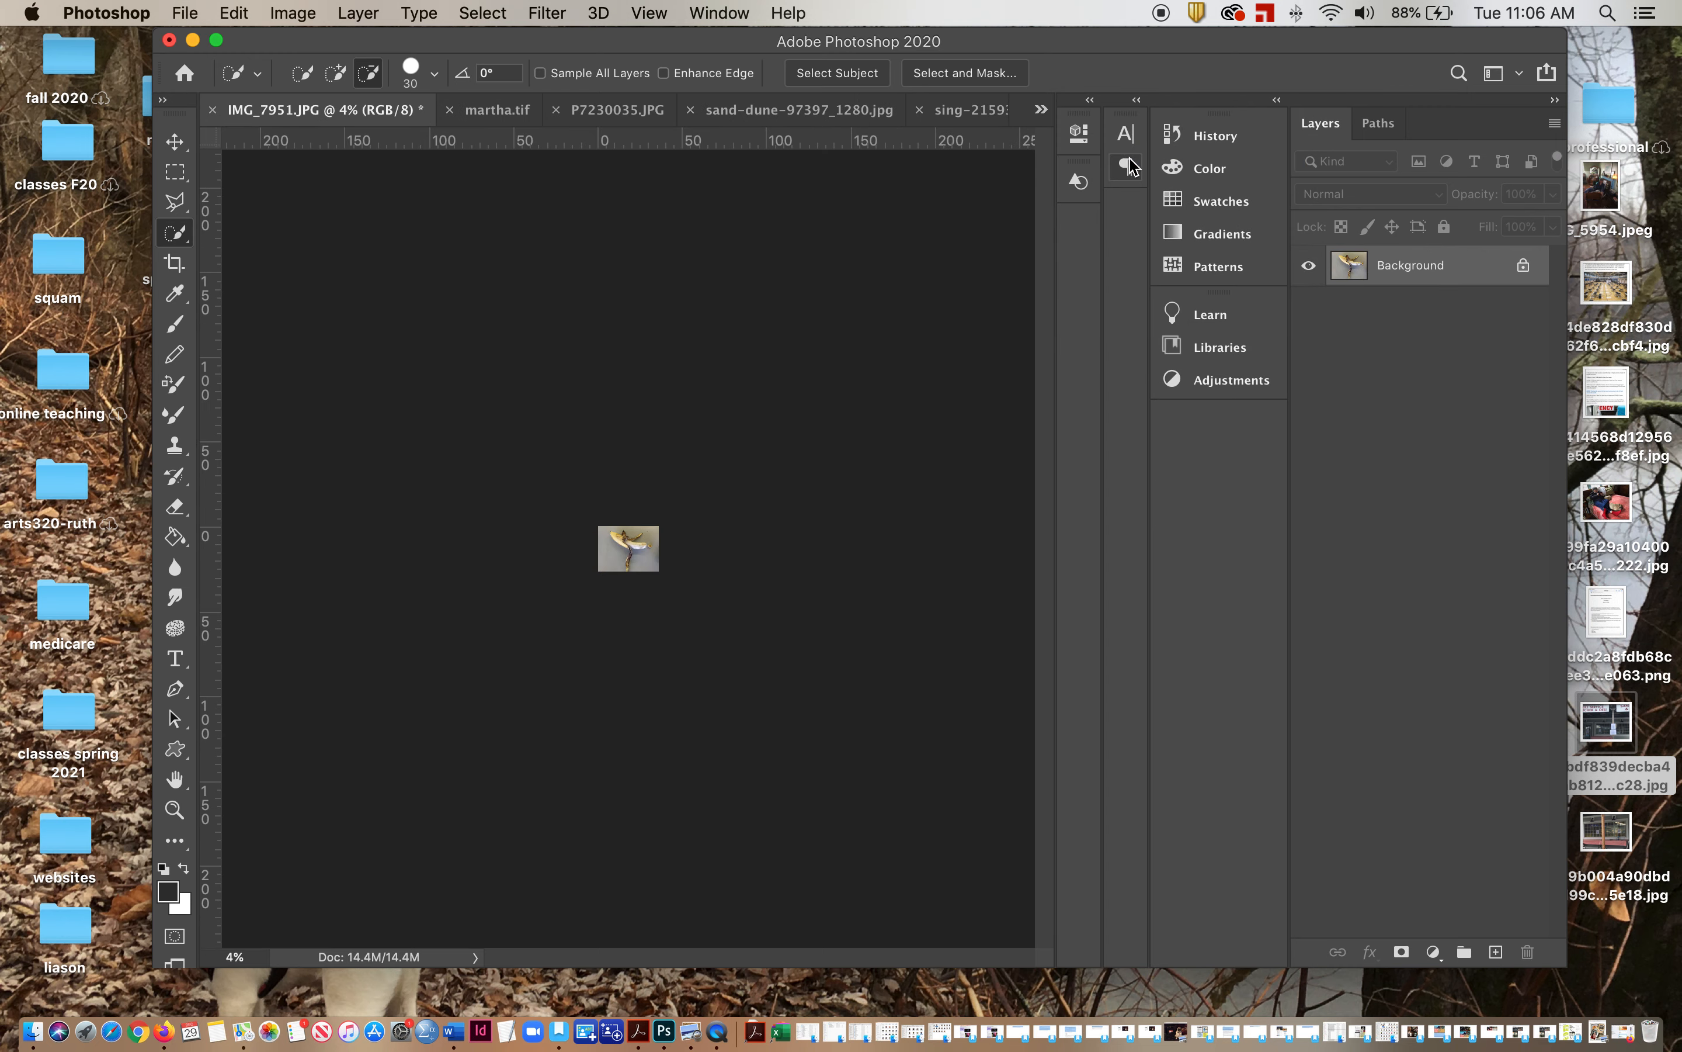